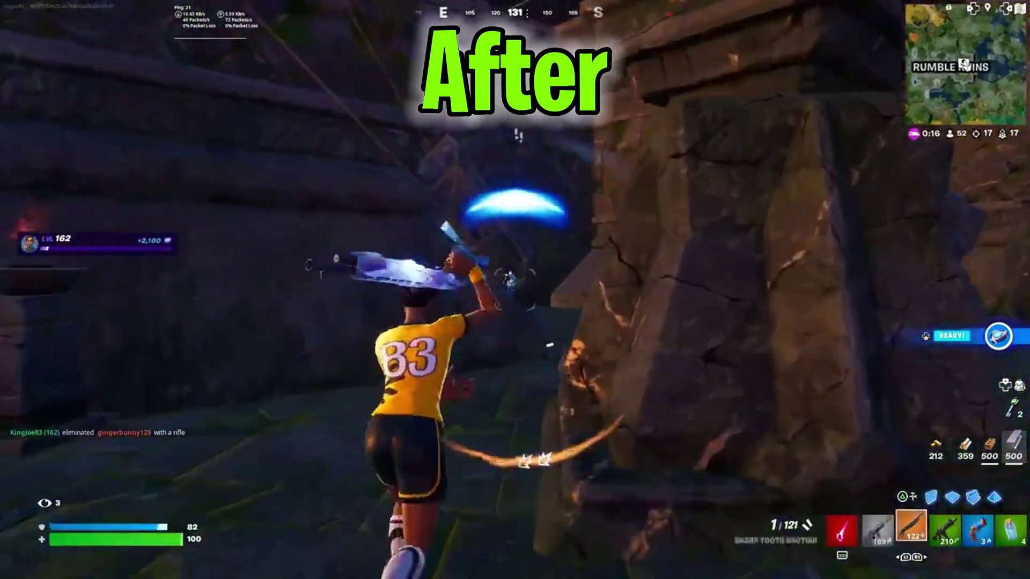
key("2")
left_click(515, 289)
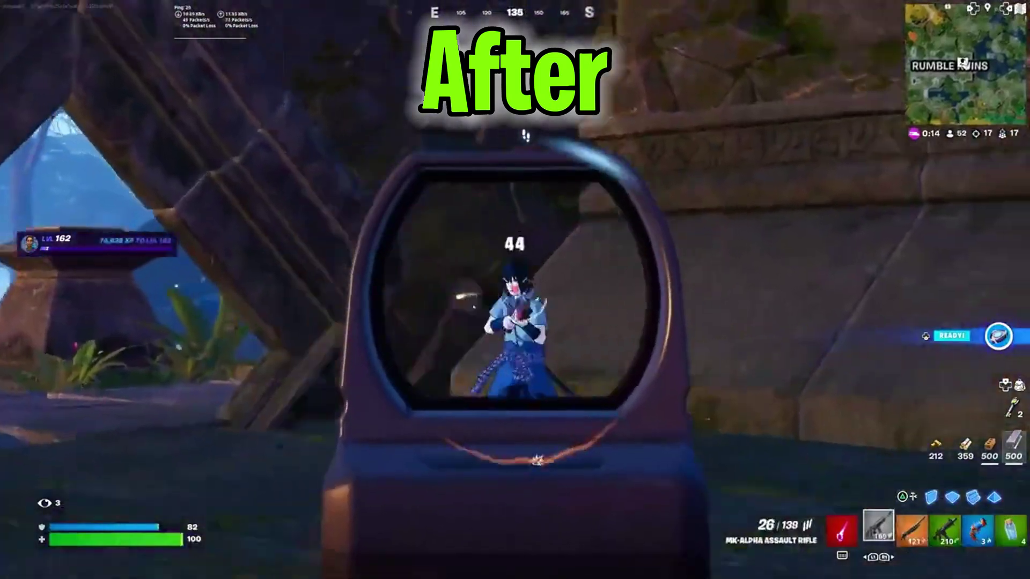
left_click(515, 290)
left_click(515, 290)
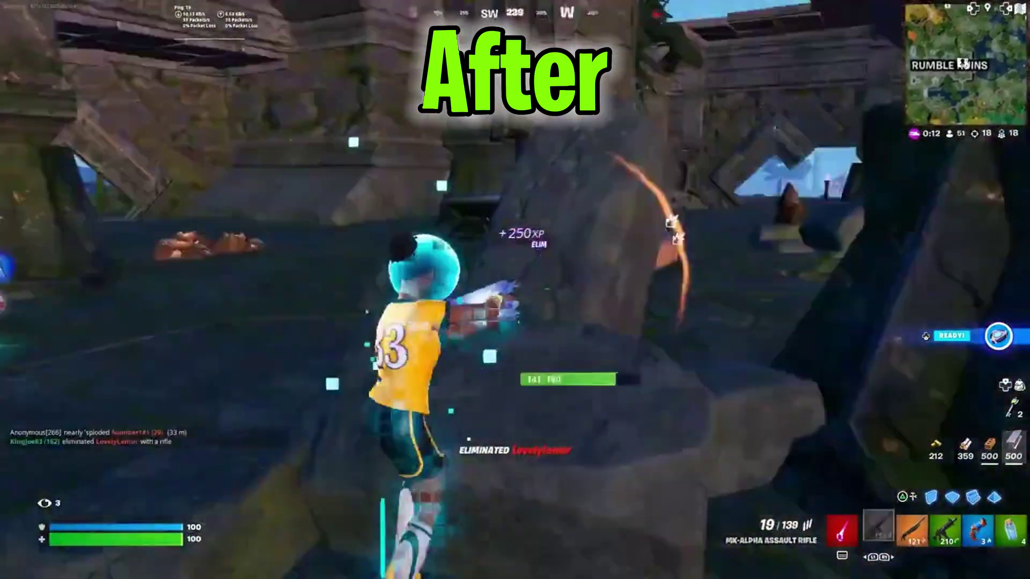
key("w")
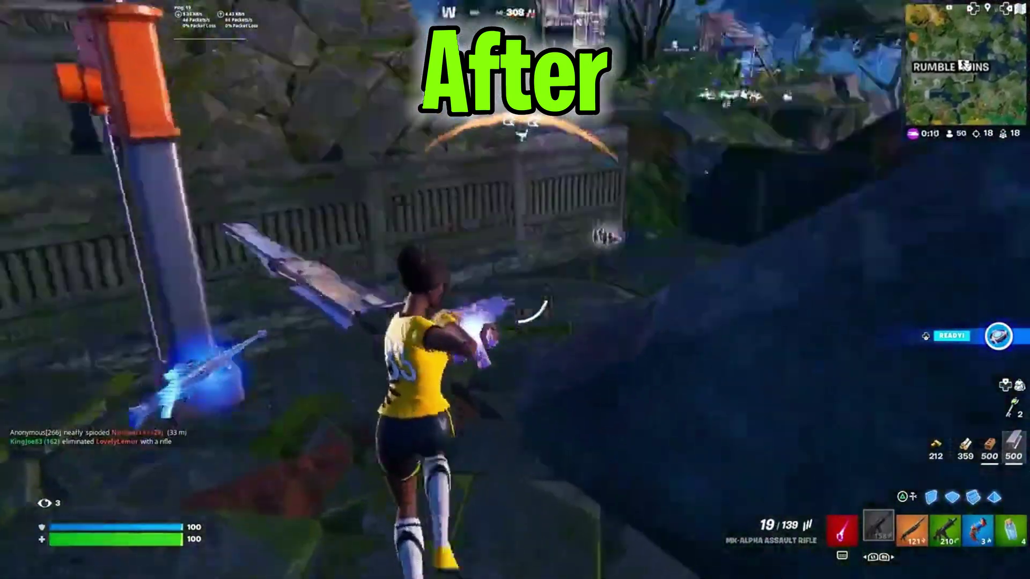
key("r")
key("w")
left_click(515, 290)
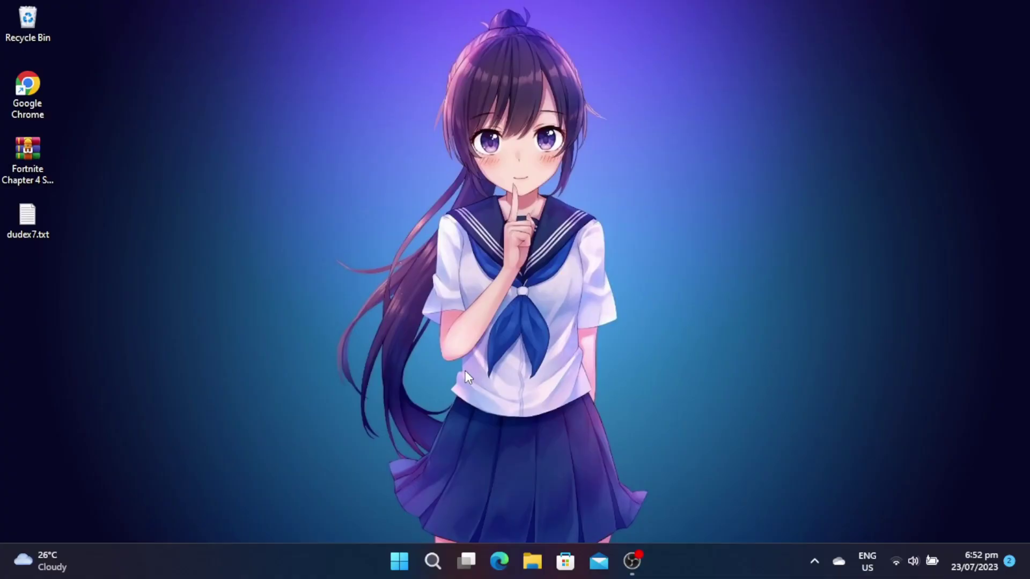
Create a system restore point described as "restorepoint" and close System Properties.
key("super")
type("crea")
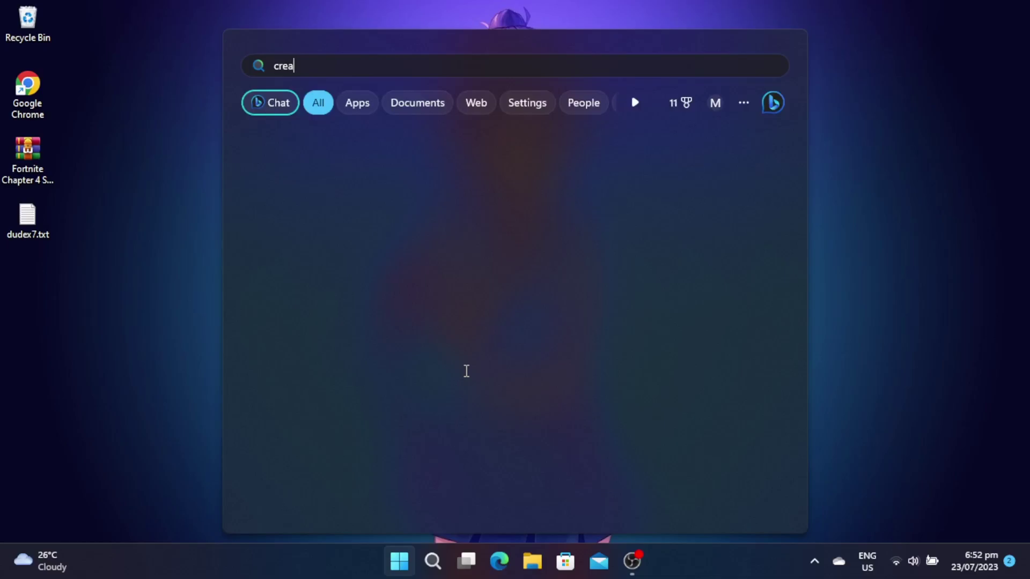
key("Return")
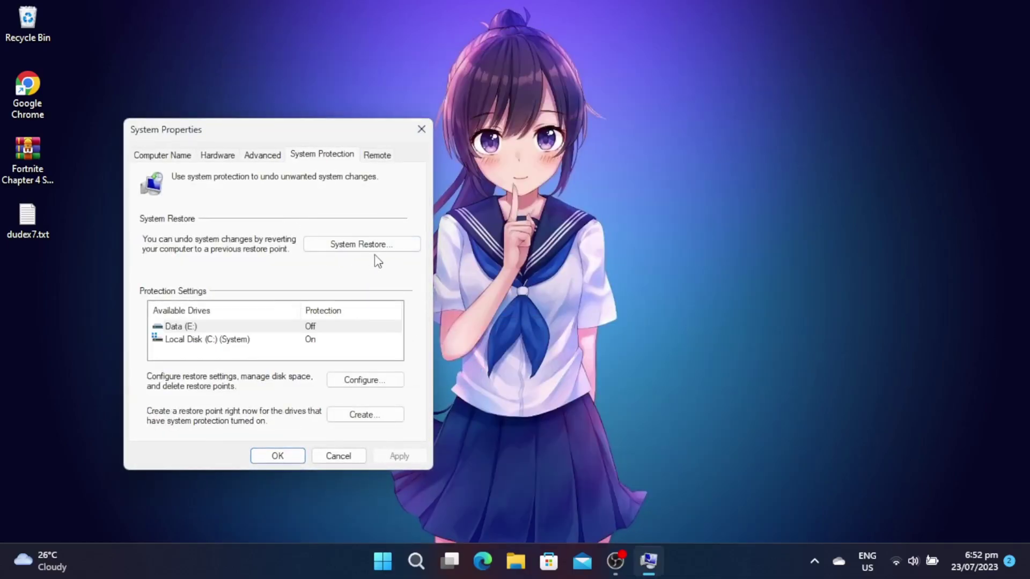
left_click(385, 414)
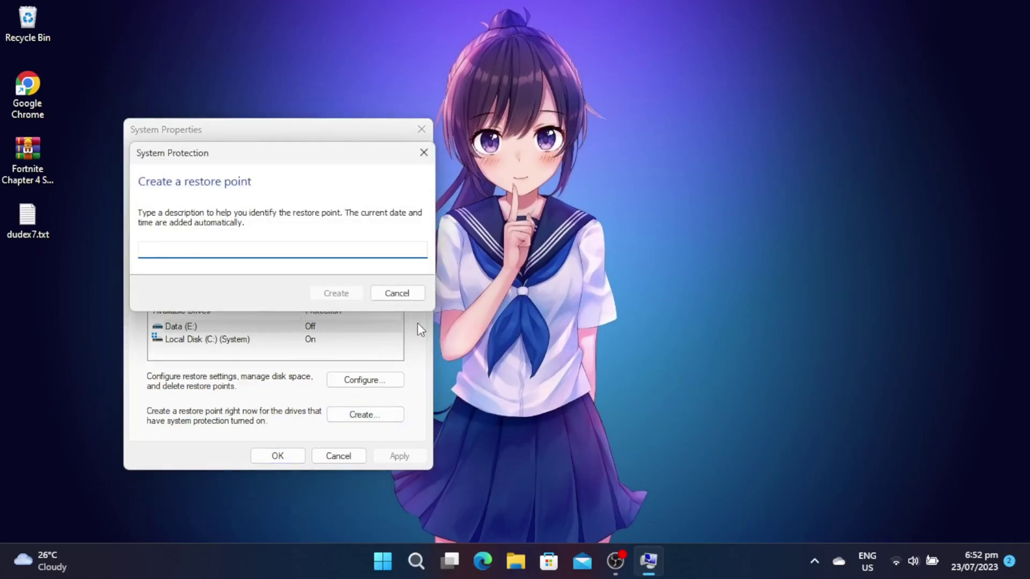
type("restorepoint")
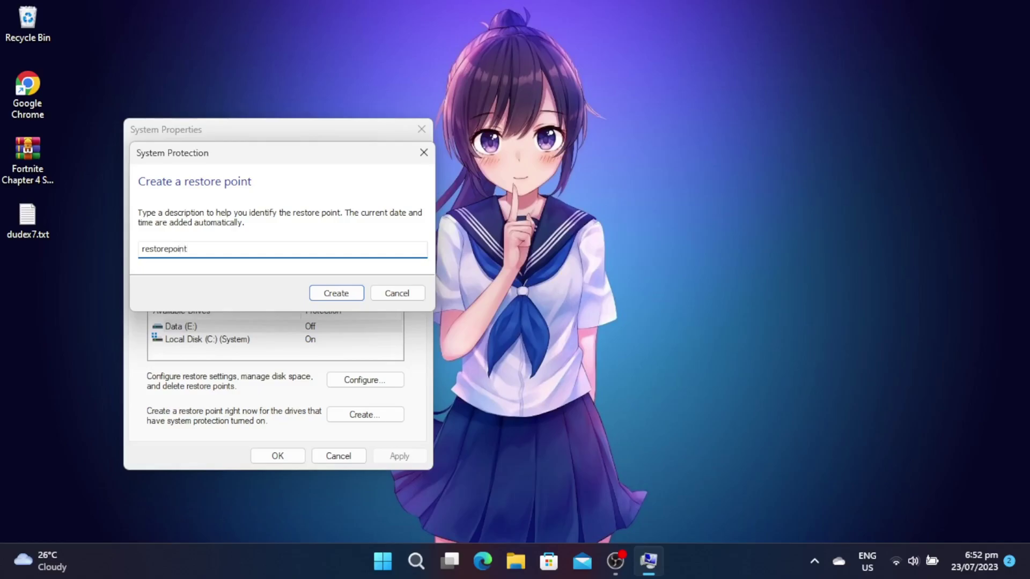
key("Return")
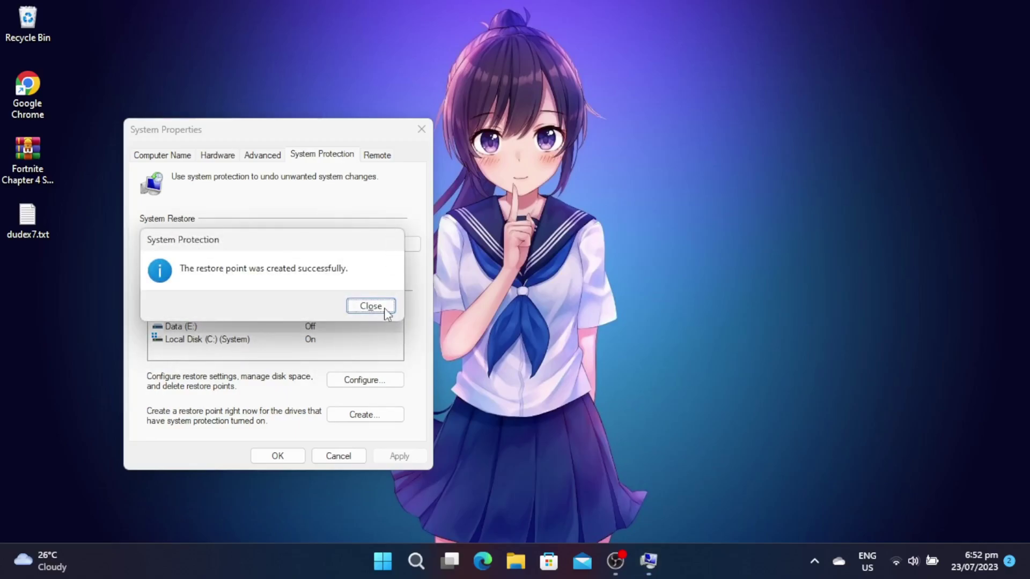
left_click(384, 308)
left_click(421, 130)
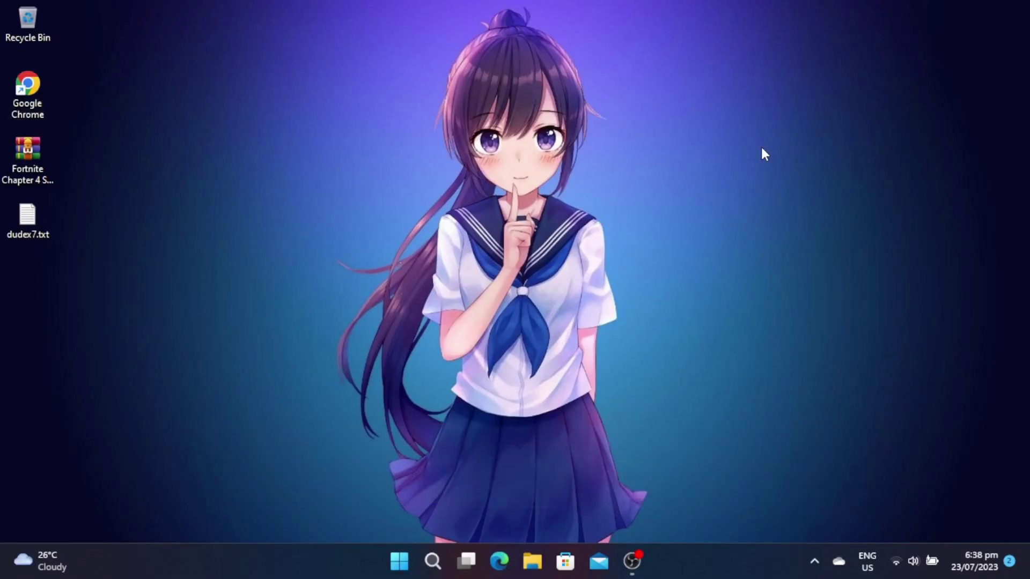
Open the Windows gaming settings and make sure Game Mode is switched on.
key("super")
left_click(698, 155)
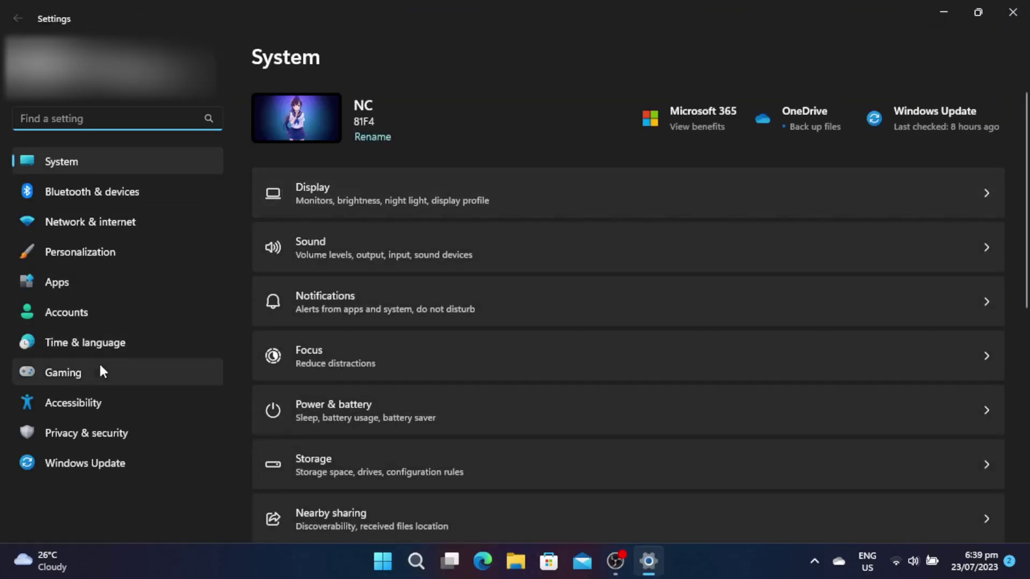
left_click(92, 382)
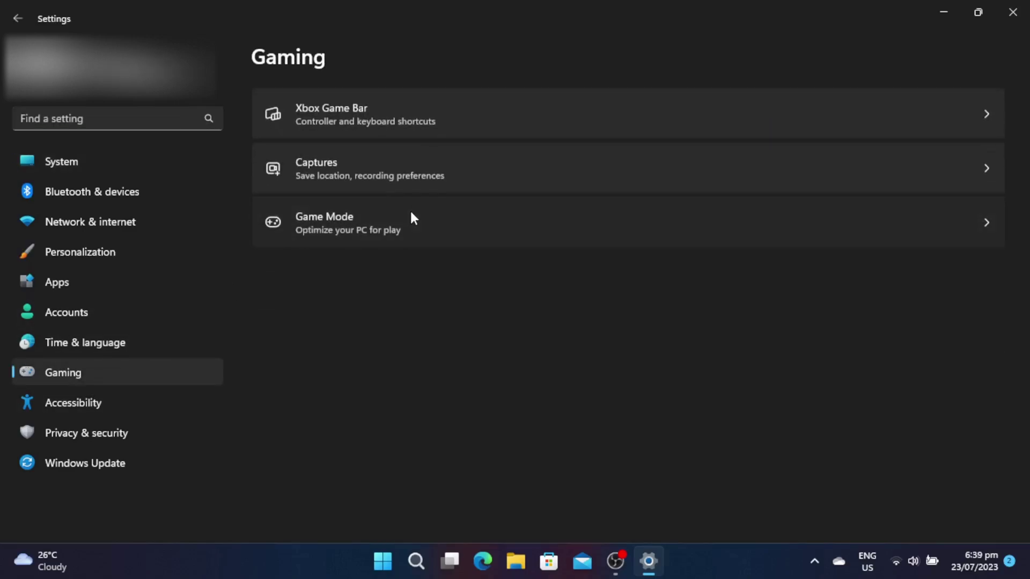
left_click(413, 215)
left_click(954, 117)
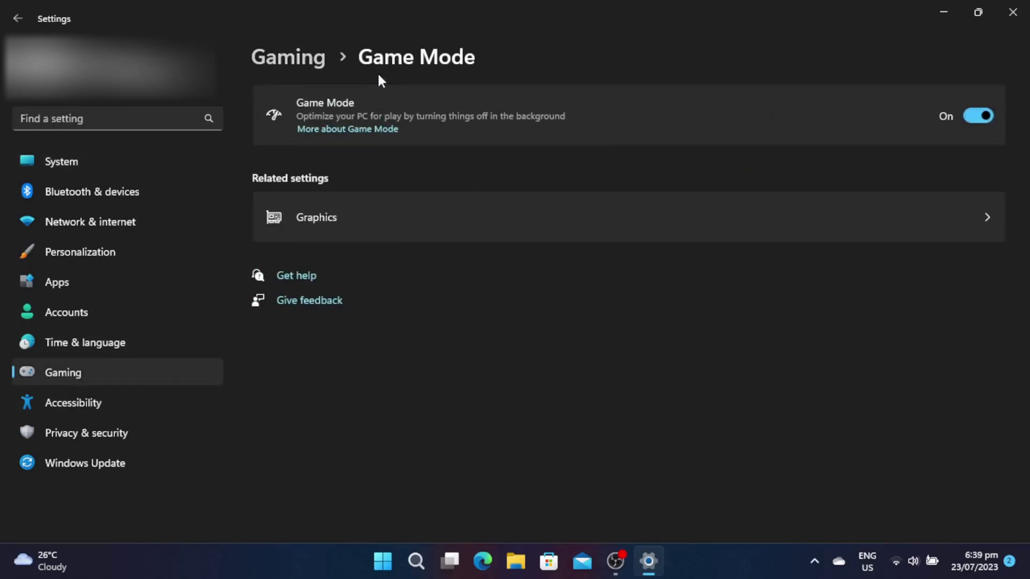
Turn on Storage Sense in the system's storage settings.
left_click(39, 155)
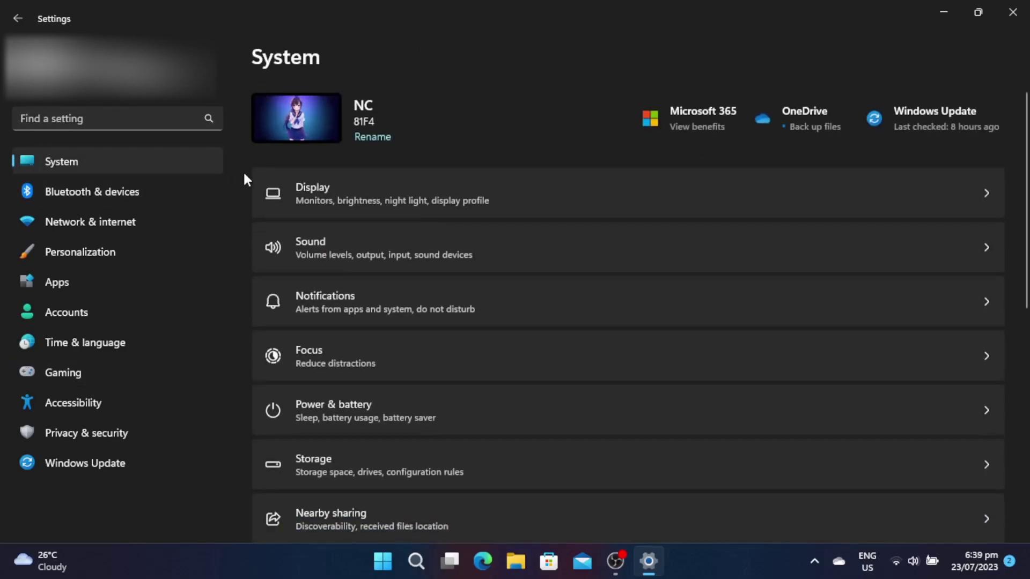
scroll(483, 236, "down", 2)
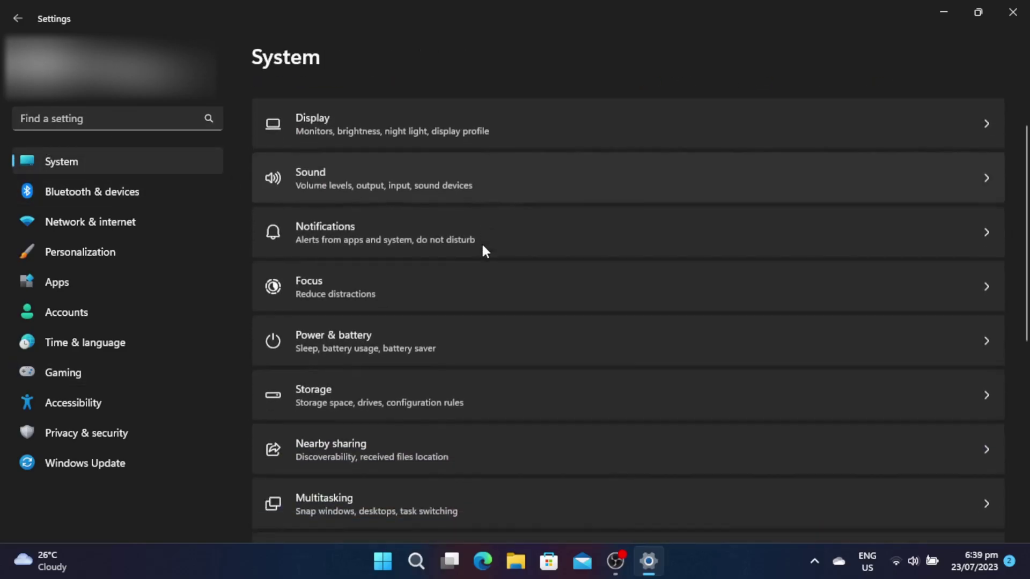
left_click(355, 391)
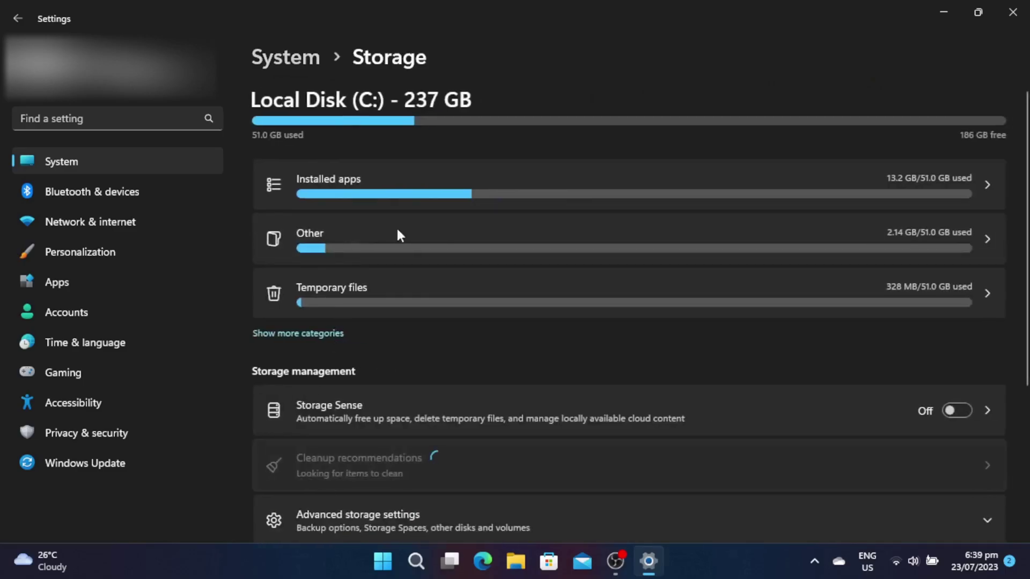
scroll(646, 220, "down", 2)
scroll(645, 228, "down", 2)
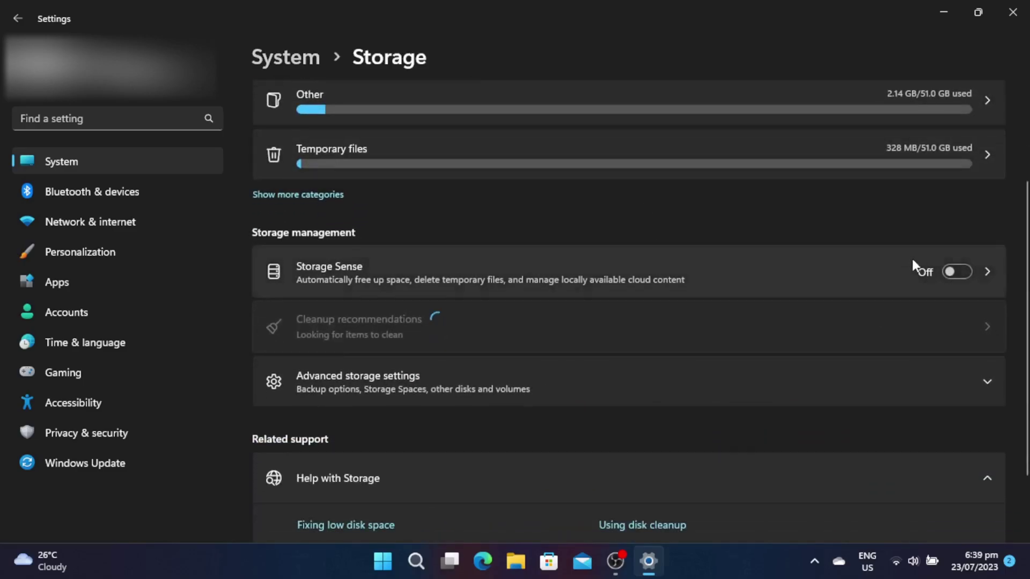
left_click(960, 270)
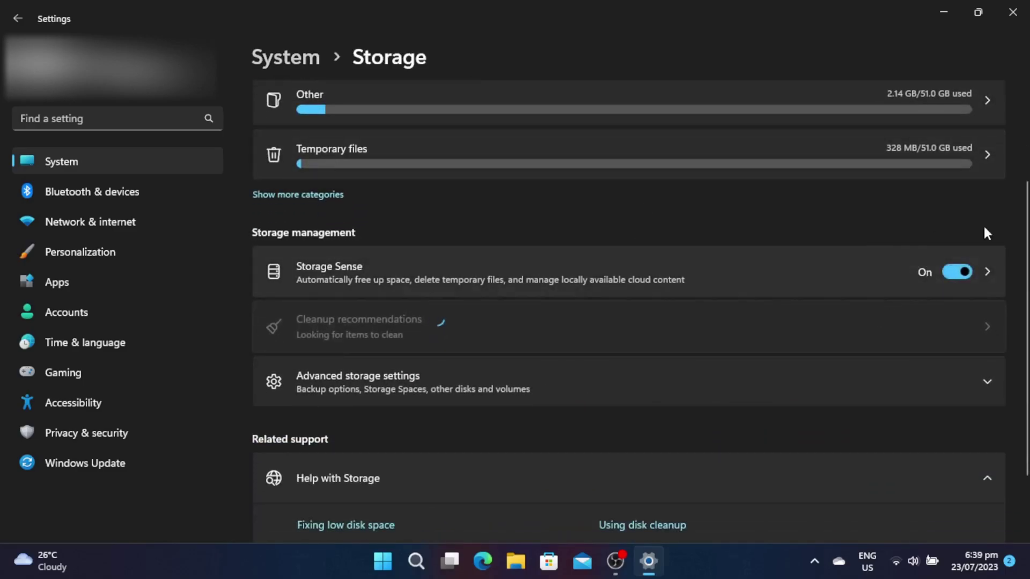
Schedule Storage Sense to run every week and delete recycle bin files older than 14 days.
left_click(987, 272)
scroll(321, 287, "down", 1)
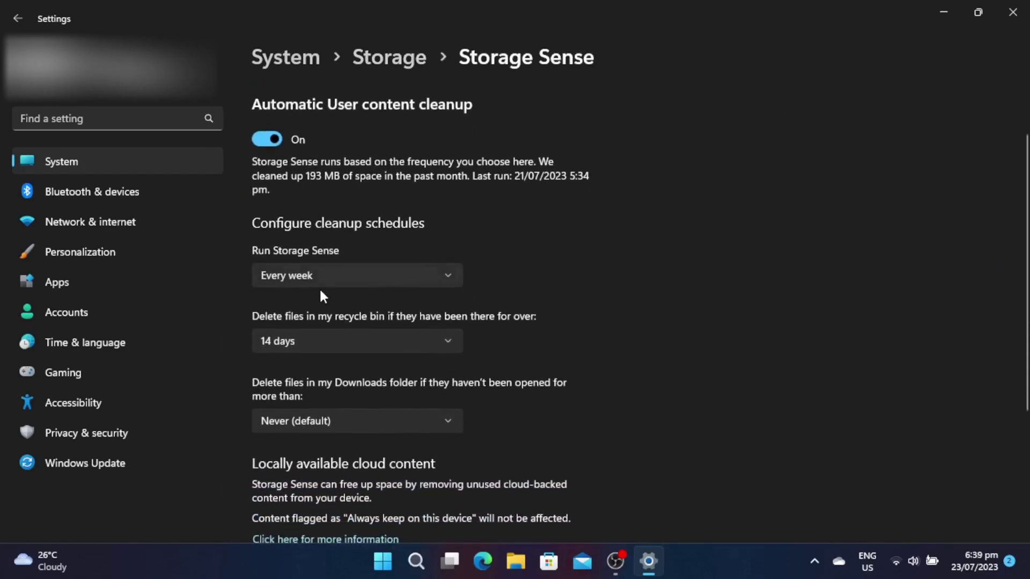
left_click(324, 282)
left_click(301, 278)
left_click(323, 350)
left_click(327, 341)
scroll(520, 330, "down", 4)
scroll(519, 329, "up", 5)
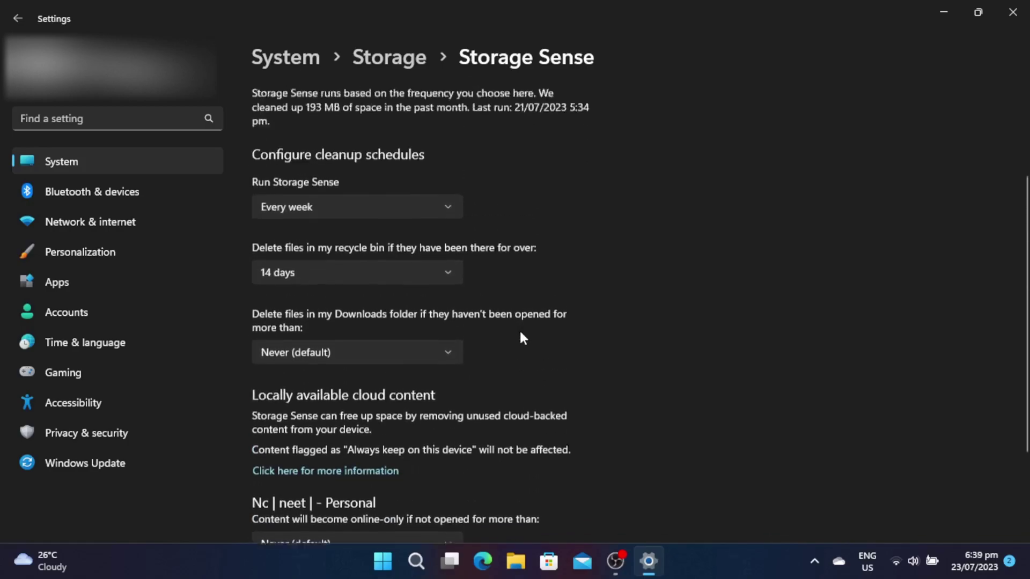
Go to the custom graphics options for apps in the system's display settings.
left_click(129, 170)
left_click(377, 193)
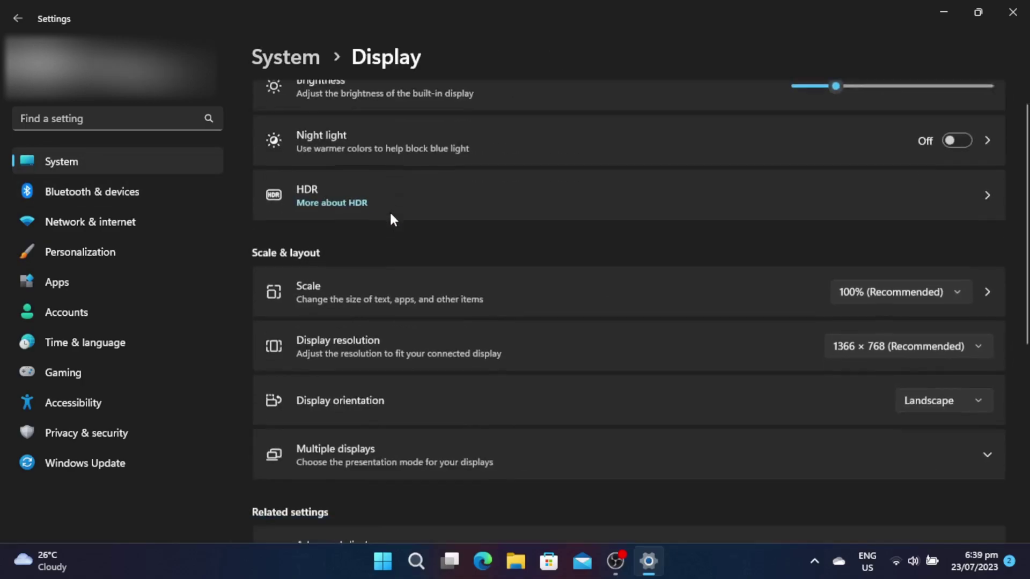
scroll(389, 210, "down", 5)
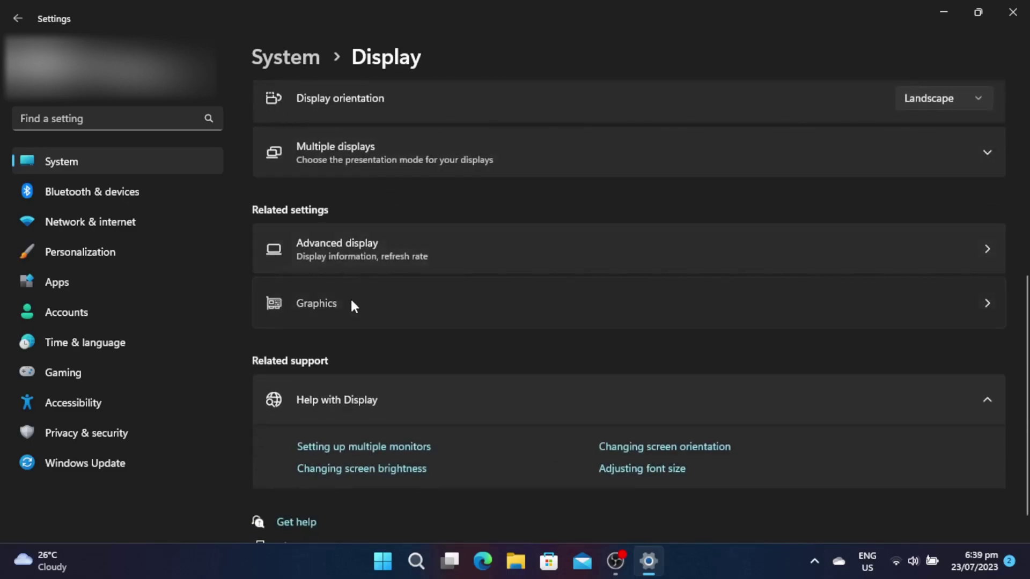
left_click(353, 305)
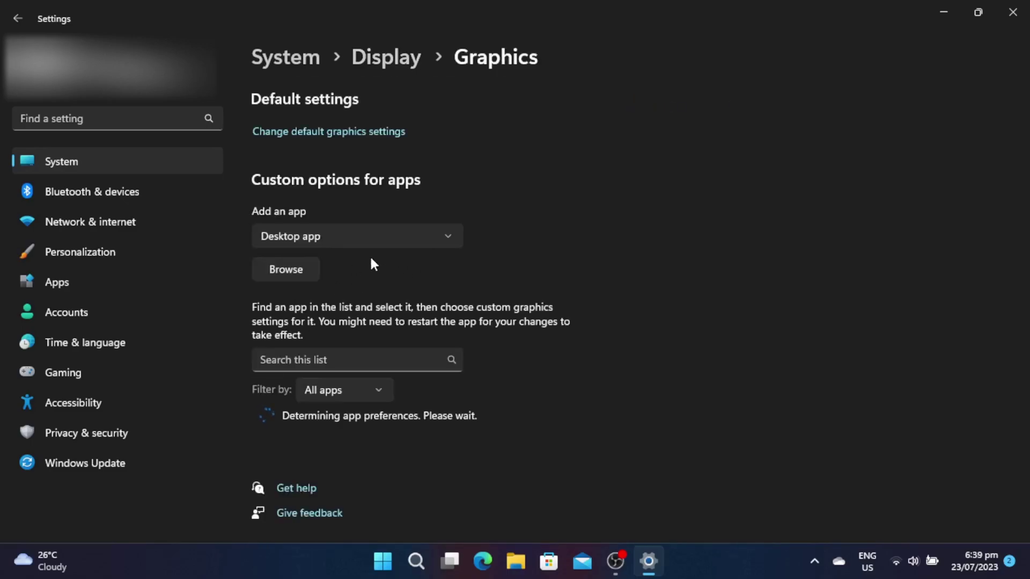
scroll(349, 259, "down", 2)
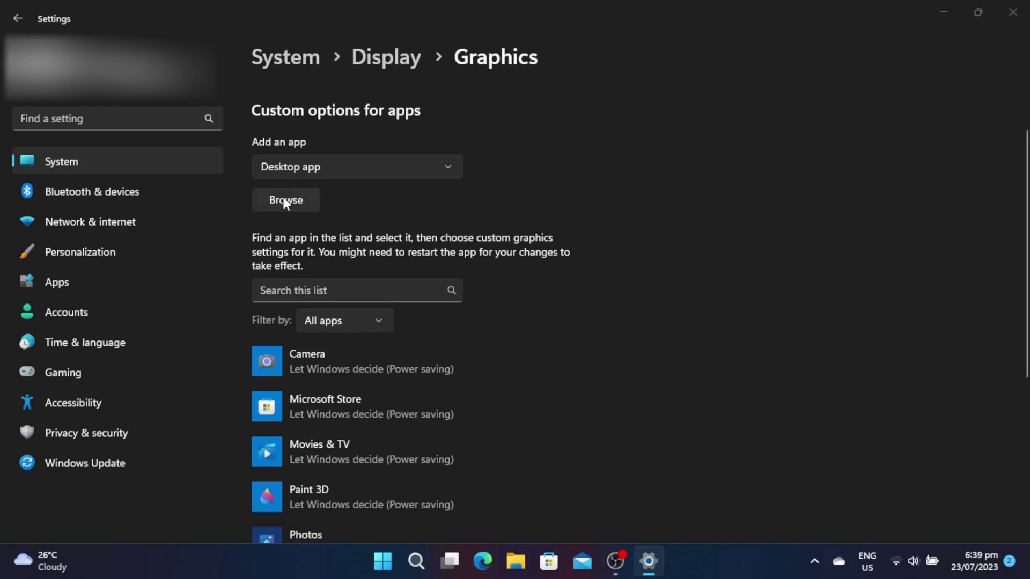
Add FortniteClient-Win64-Shipping.exe from Fortnite's FortniteGame\Binaries\Win64 folder to the apps with custom graphics options.
left_click(284, 200)
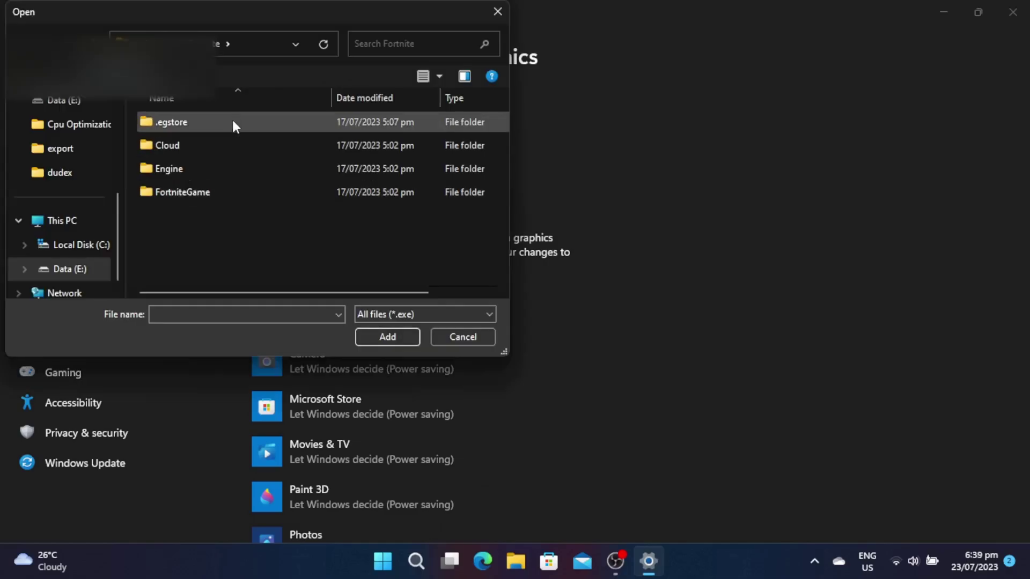
double_click(223, 194)
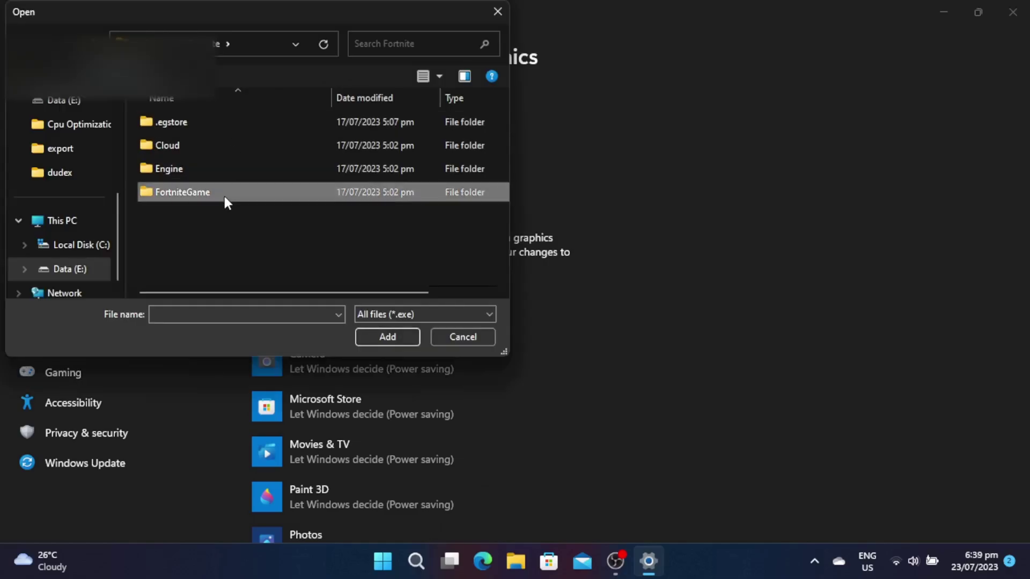
left_click(237, 123)
double_click(238, 123)
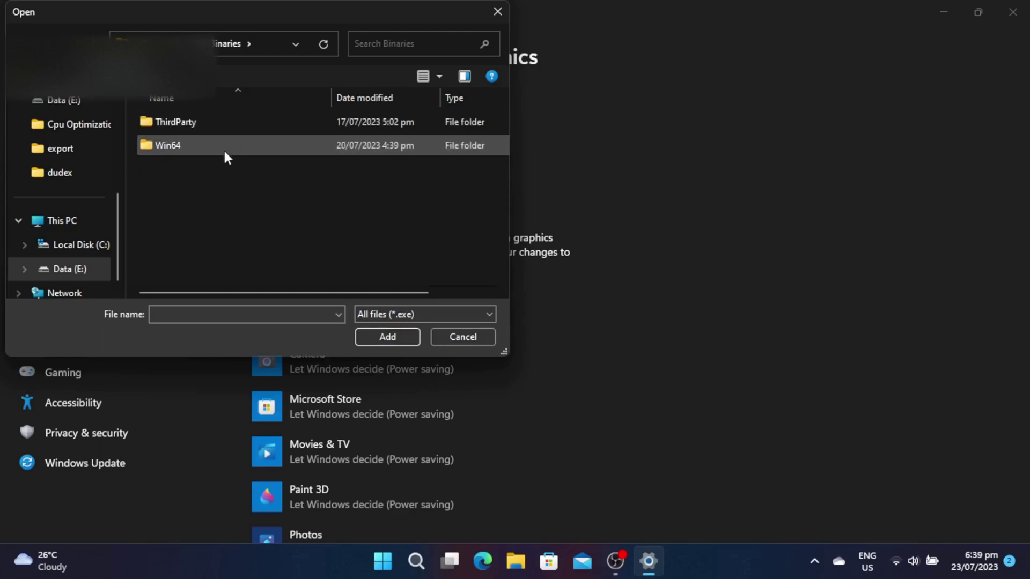
double_click(225, 150)
scroll(223, 161, "down", 1)
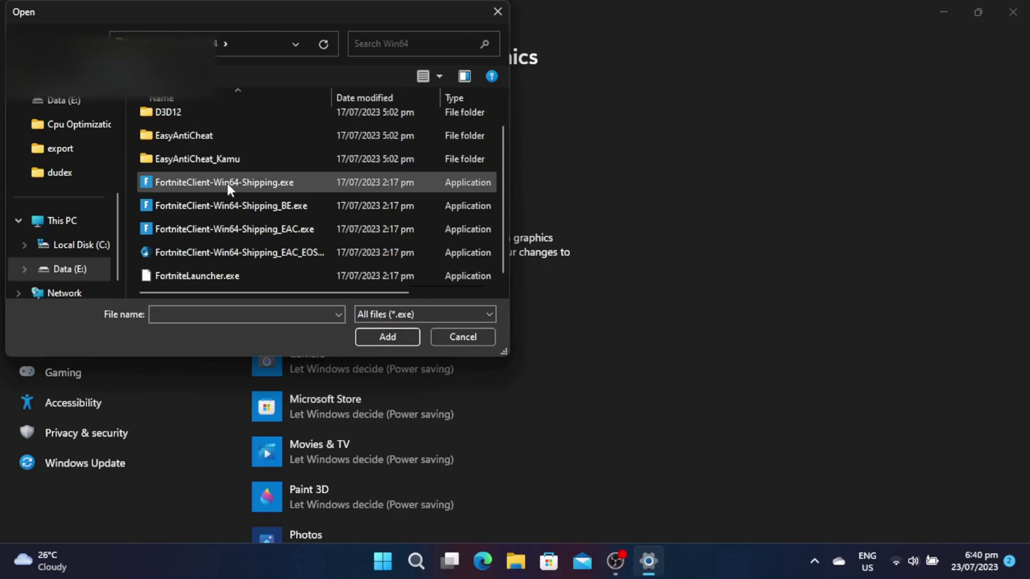
left_click(228, 182)
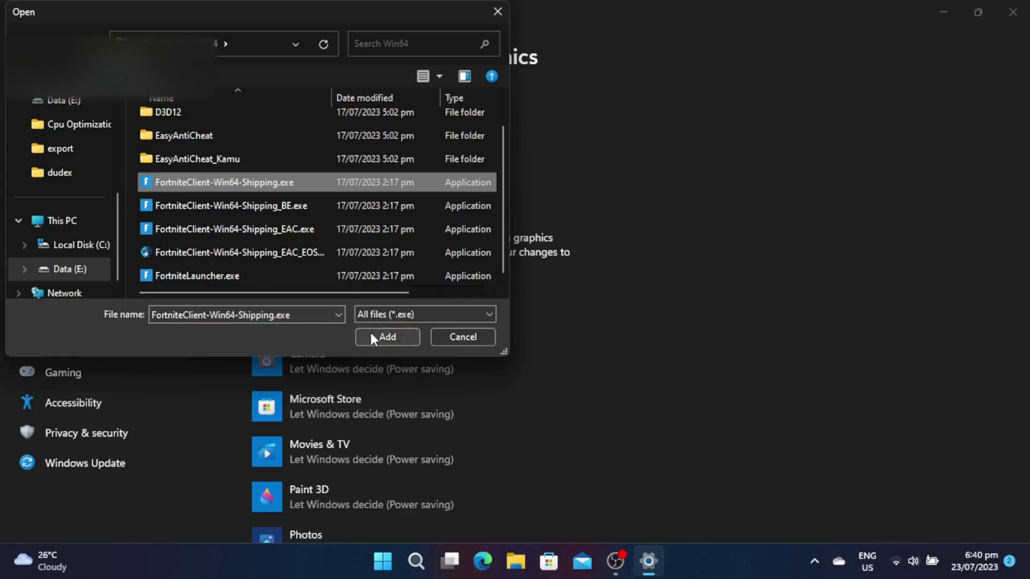
left_click(375, 336)
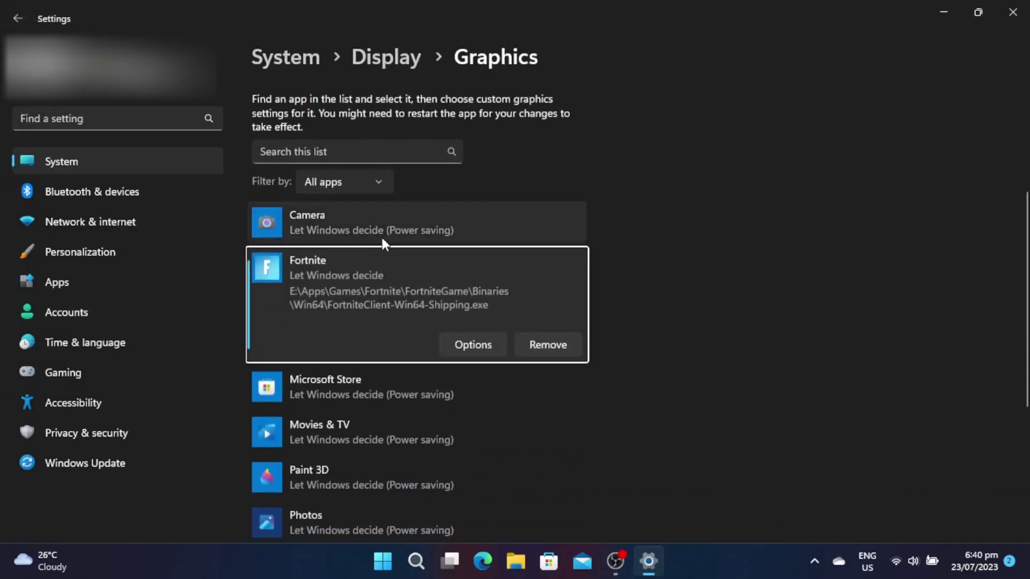
Set Fortnite's graphics preference to High performance, save it and close Settings.
left_click(473, 344)
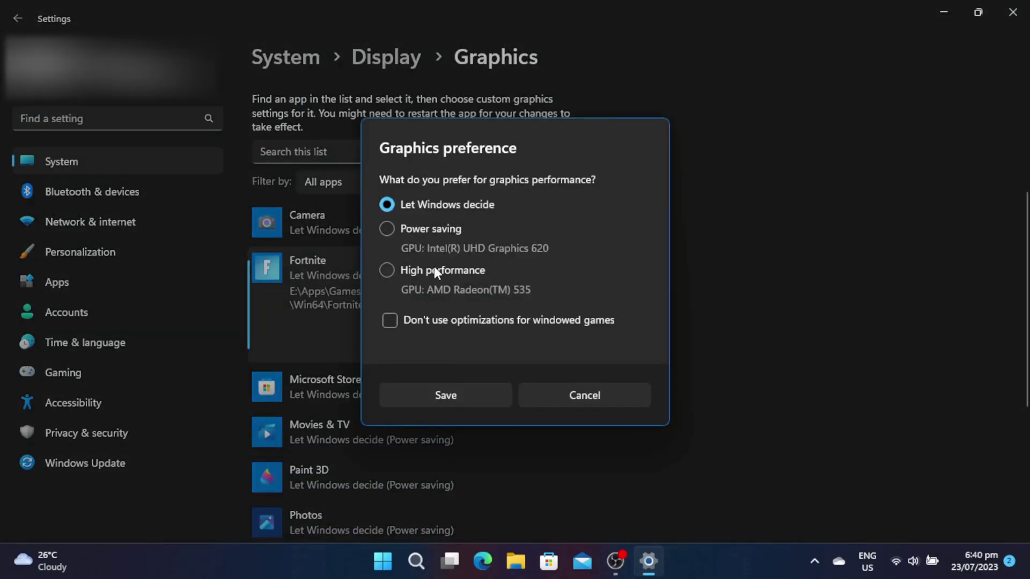
left_click(388, 267)
left_click(445, 395)
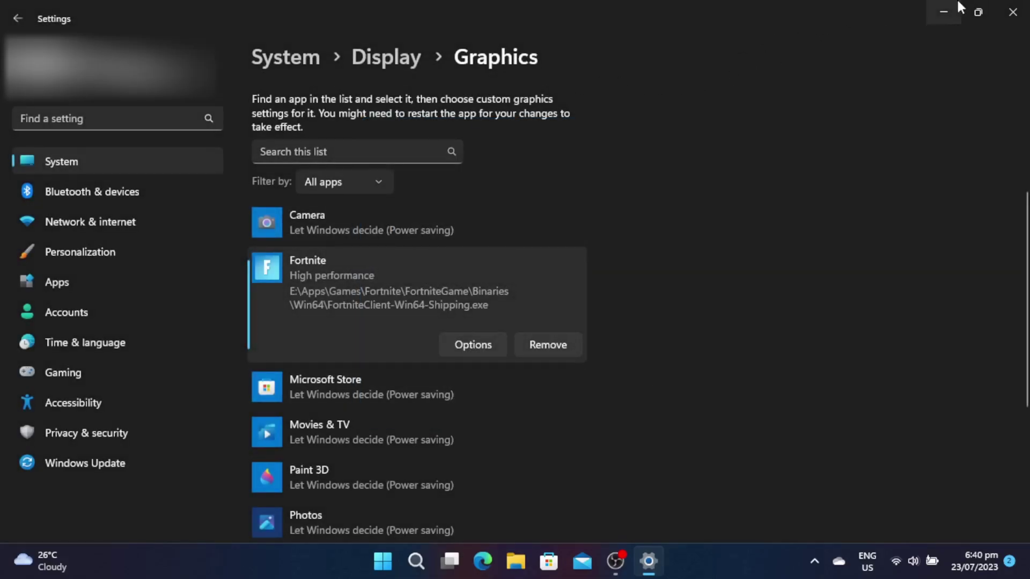
left_click(1012, 12)
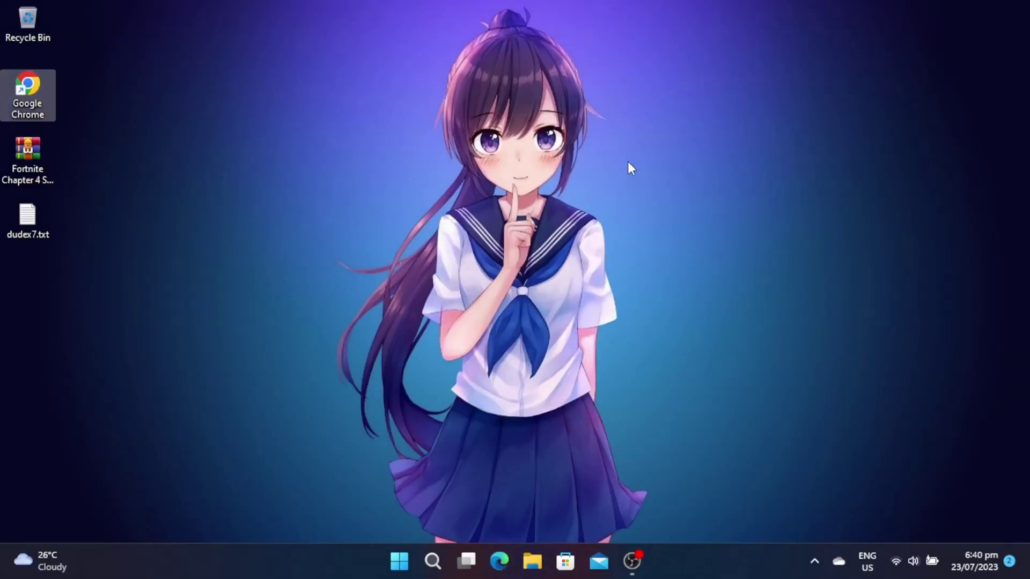
left_click(659, 159)
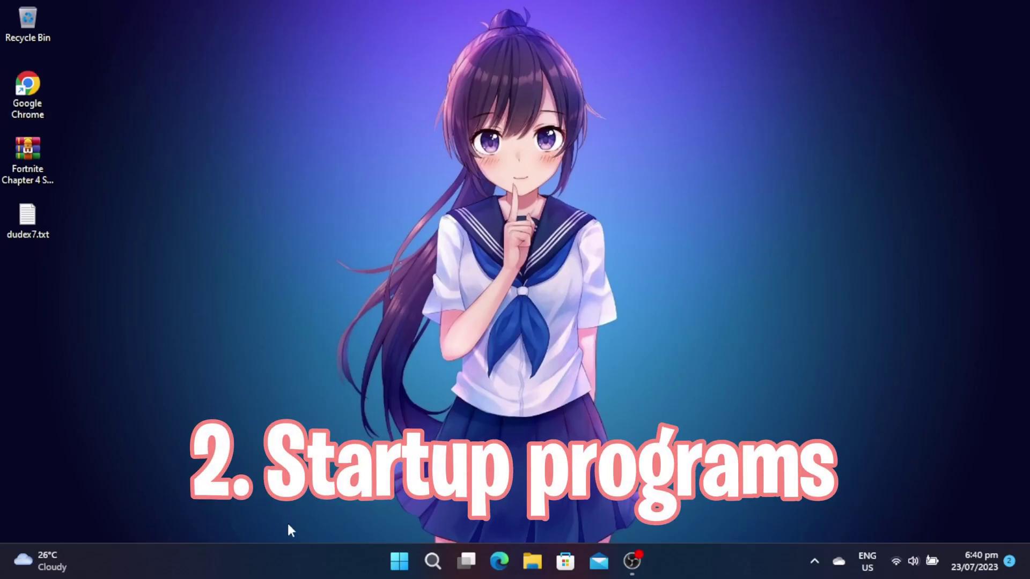
Open Task Manager, reposition its window and go to the list of startup apps.
right_click(396, 561)
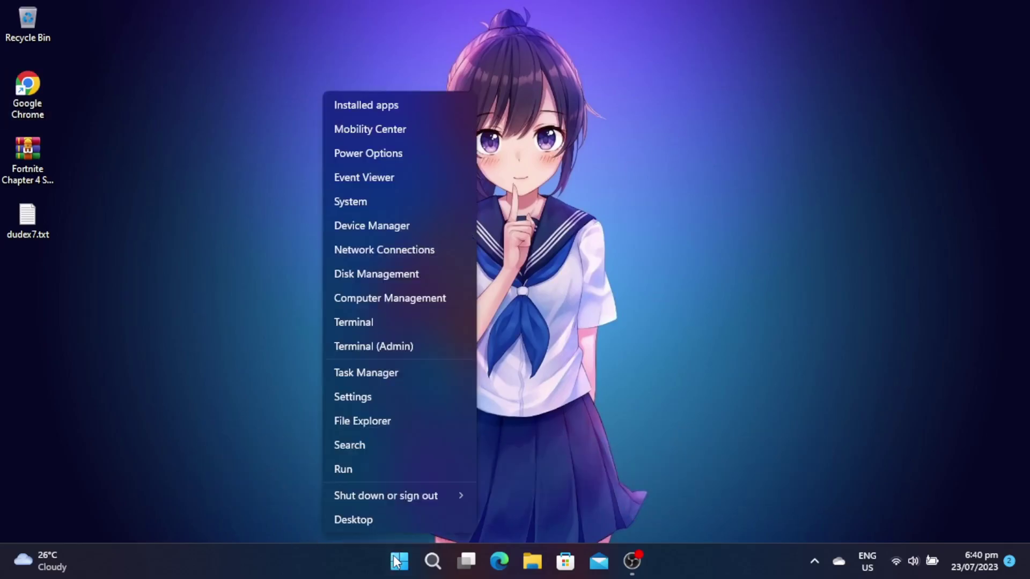
left_click(407, 371)
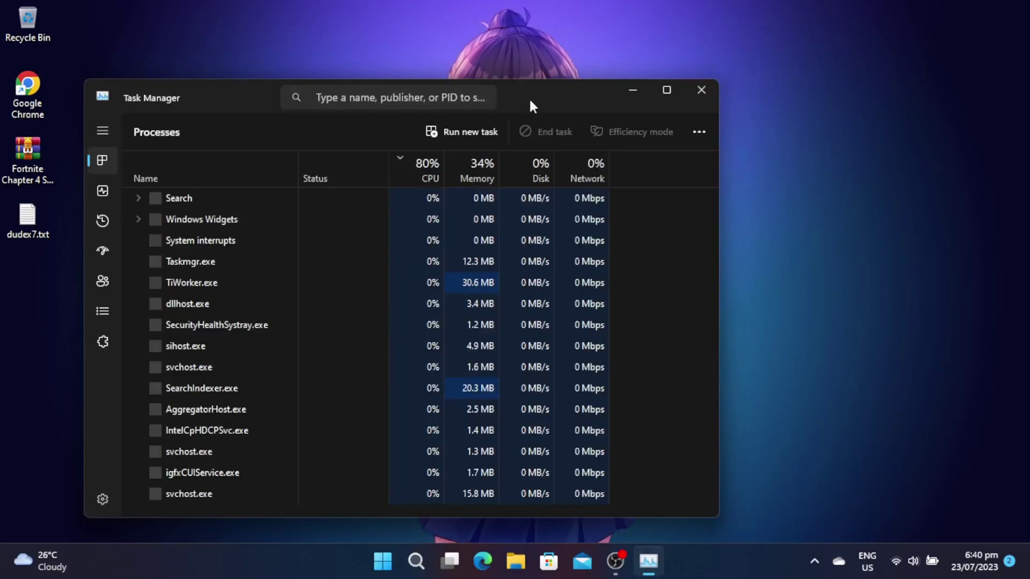
left_click_drag(529, 99, 640, 41)
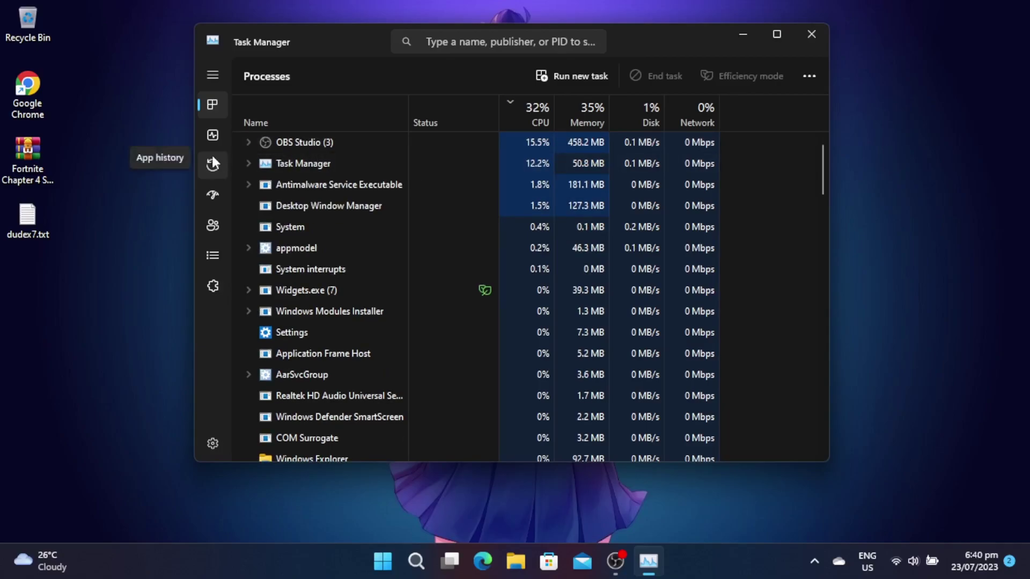
left_click(212, 193)
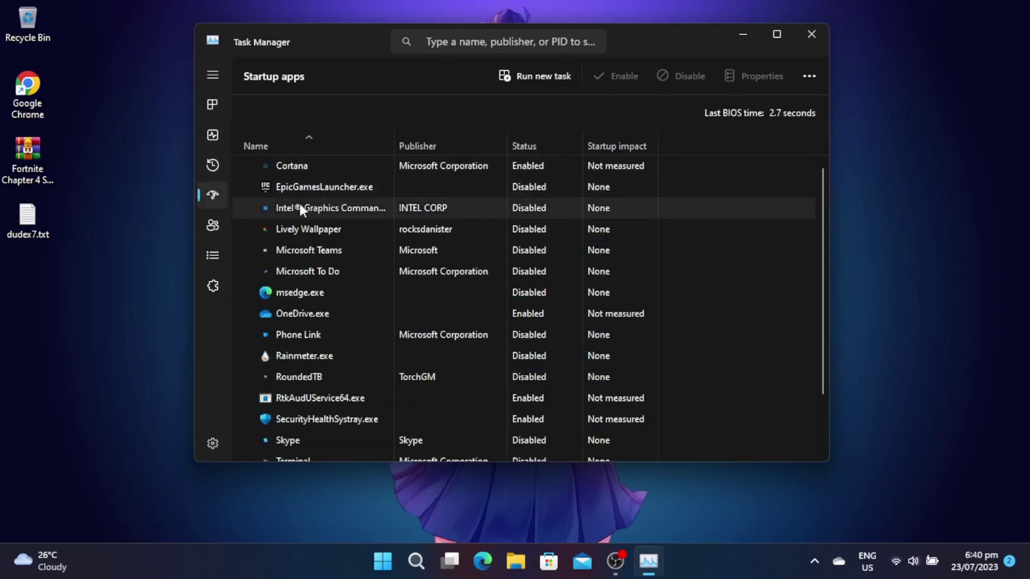
scroll(316, 182, "down", 1)
scroll(316, 182, "up", 1)
Enable EpicGamesLauncher.exe as a startup app, disable it again and close Task Manager.
right_click(317, 182)
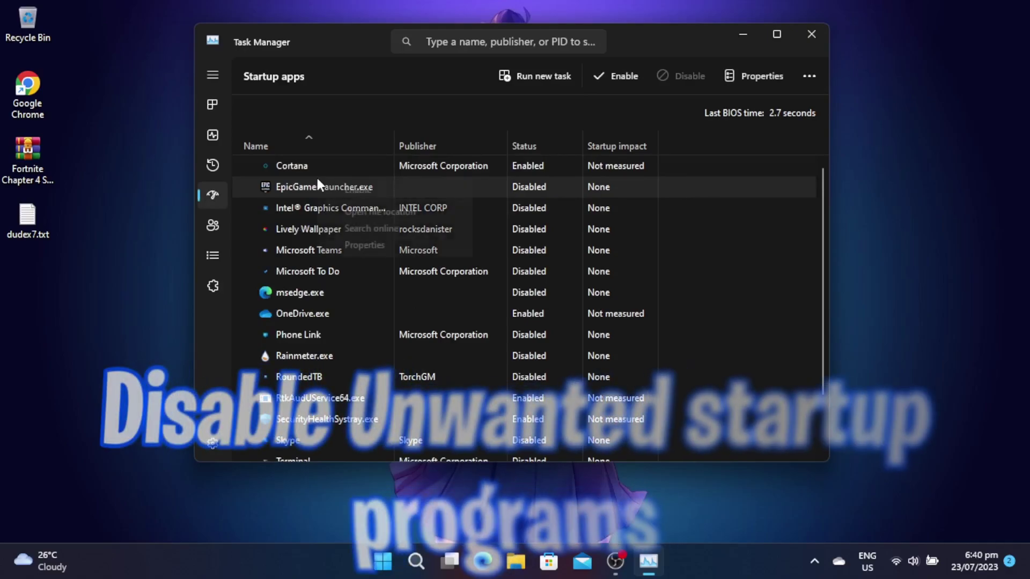
left_click(328, 191)
right_click(324, 187)
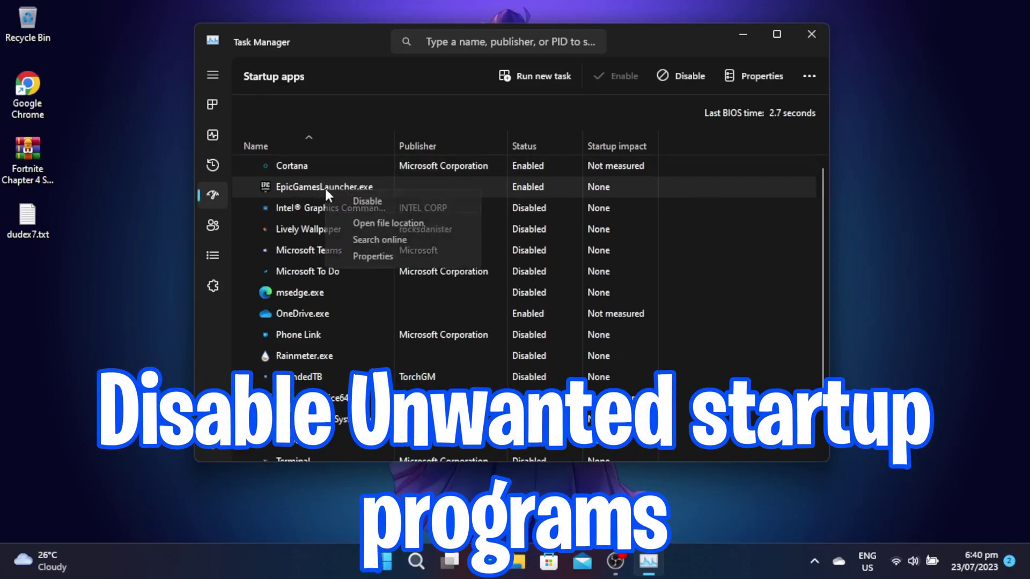
left_click(365, 203)
scroll(343, 247, "down", 1)
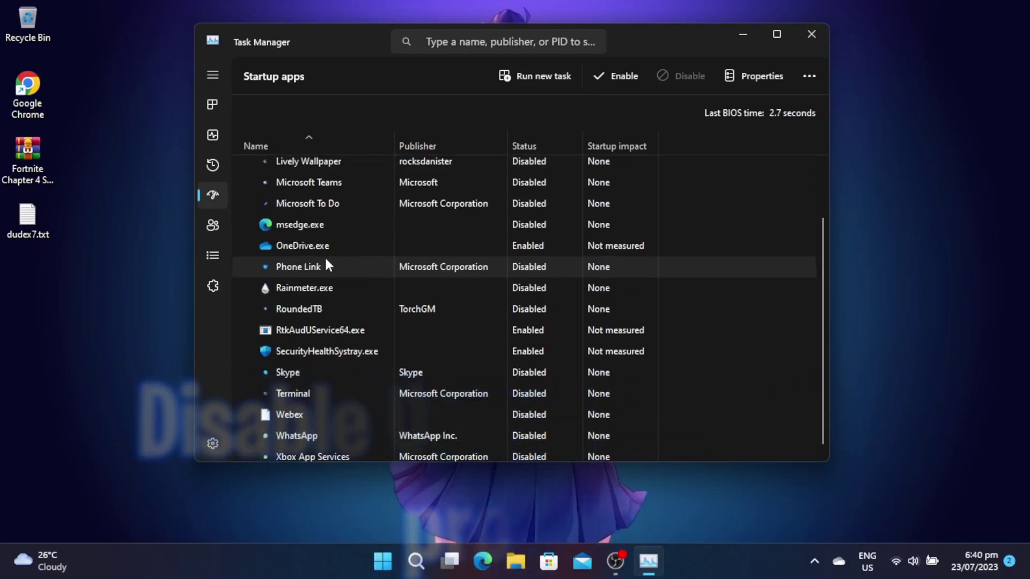
scroll(470, 299, "up", 1)
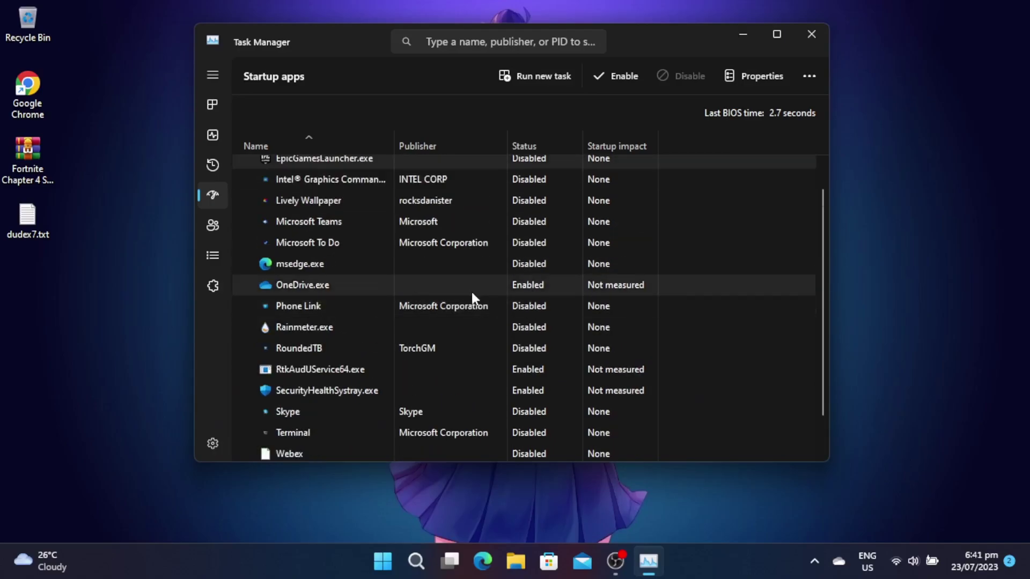
scroll(471, 294, "up", 1)
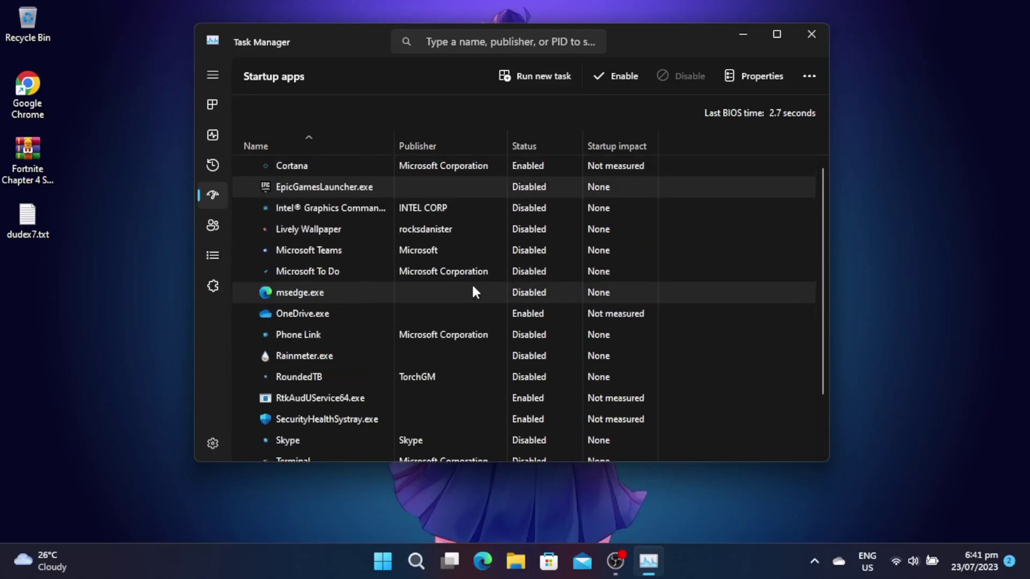
left_click(803, 28)
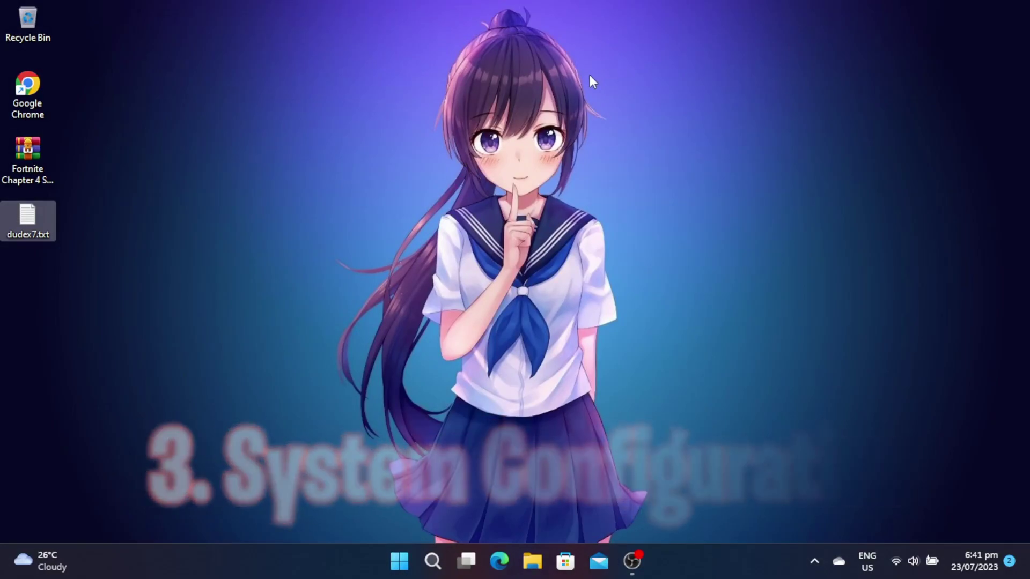
Search for System Configuration, open it and go to its boot settings.
key("super")
type("s")
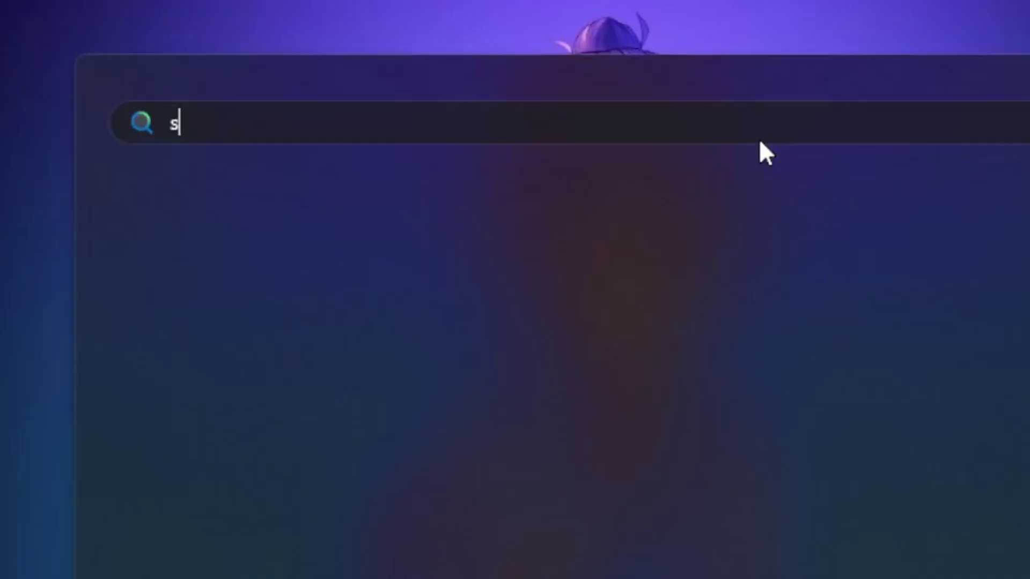
type("ystem Configuration")
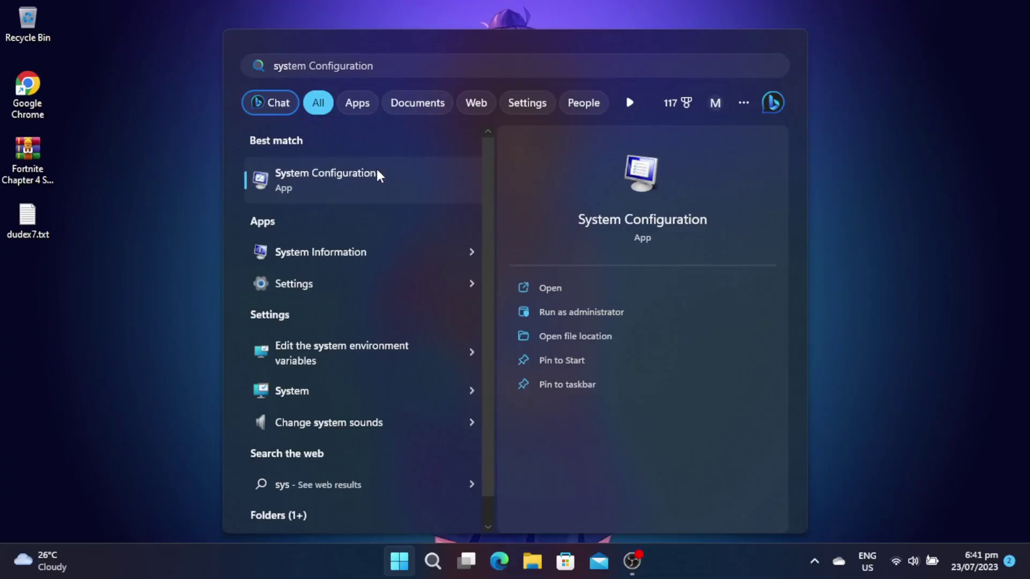
left_click(302, 147)
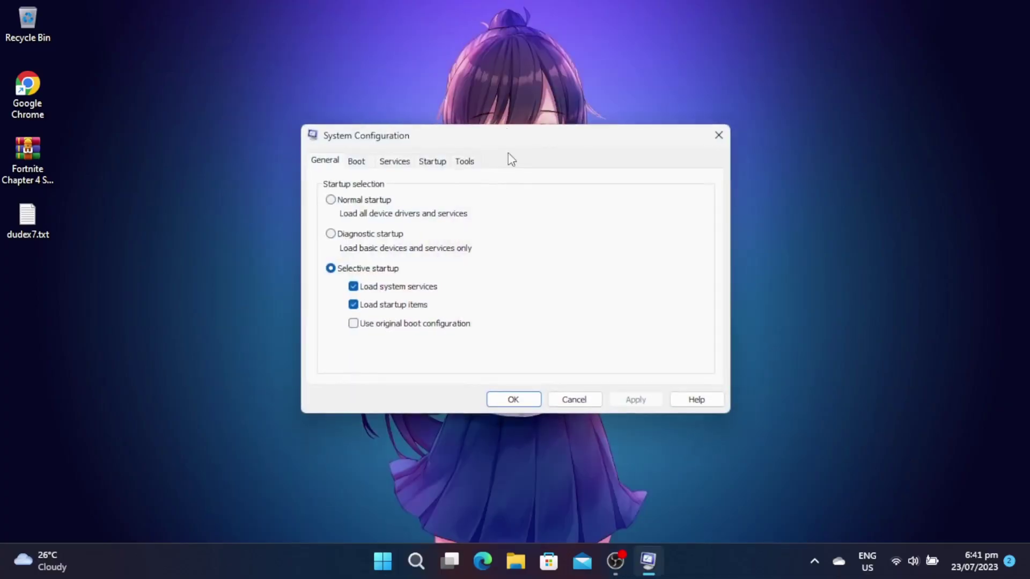
left_click(357, 162)
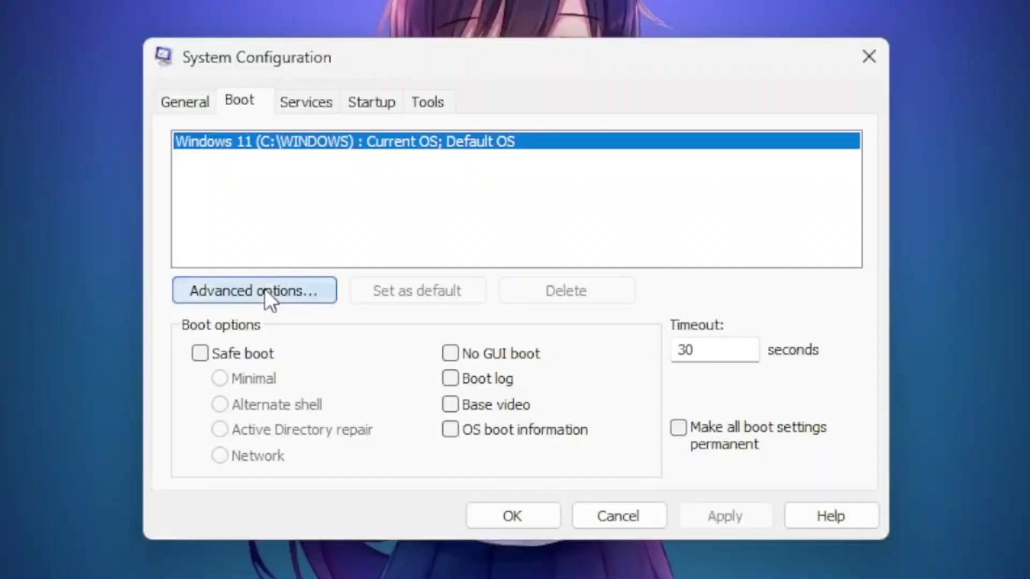
Set the number of processors to 8 in the advanced boot options, apply the change and exit without restarting.
left_click(370, 270)
left_click(292, 105)
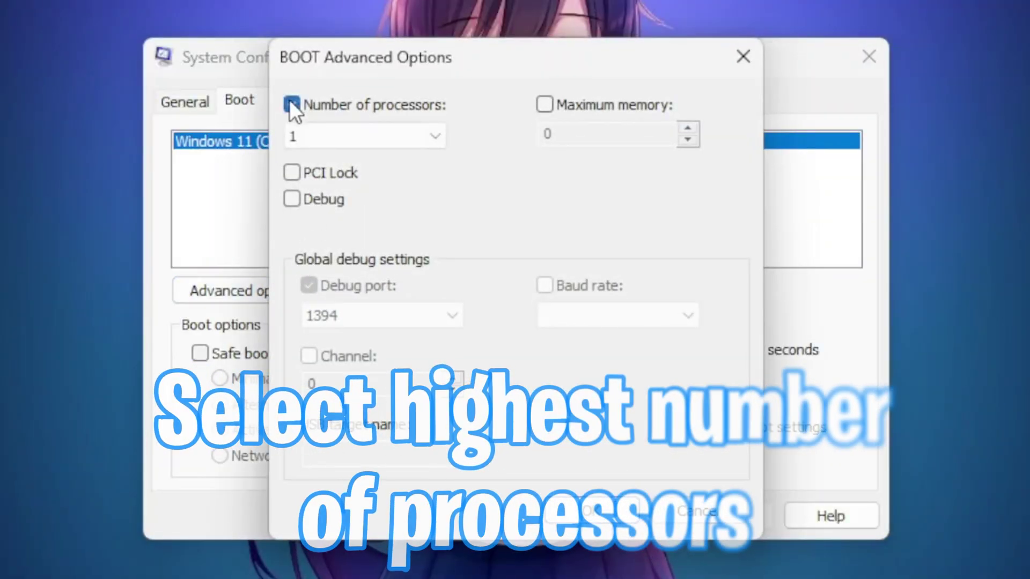
left_click(320, 138)
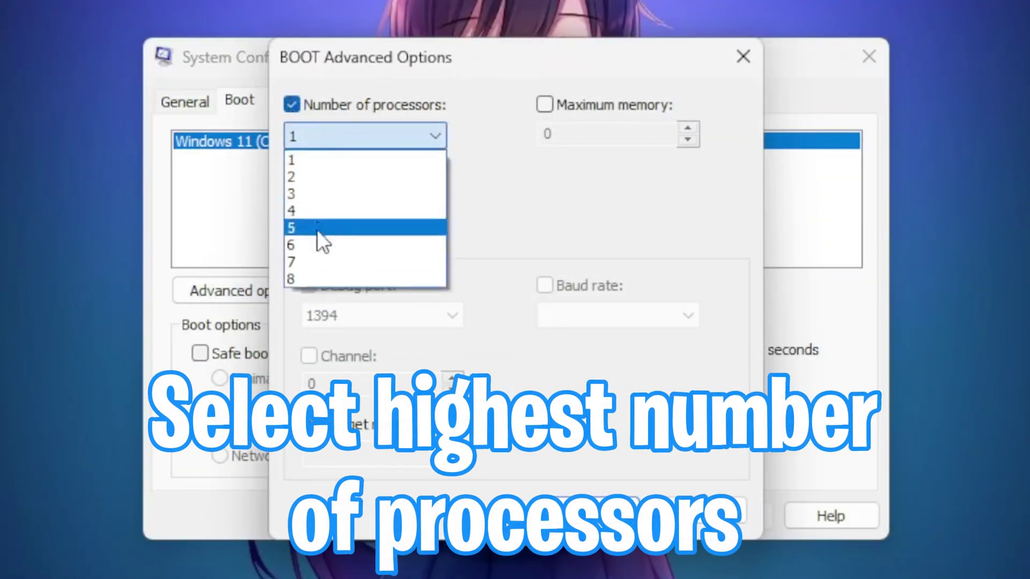
left_click(310, 276)
left_click(587, 511)
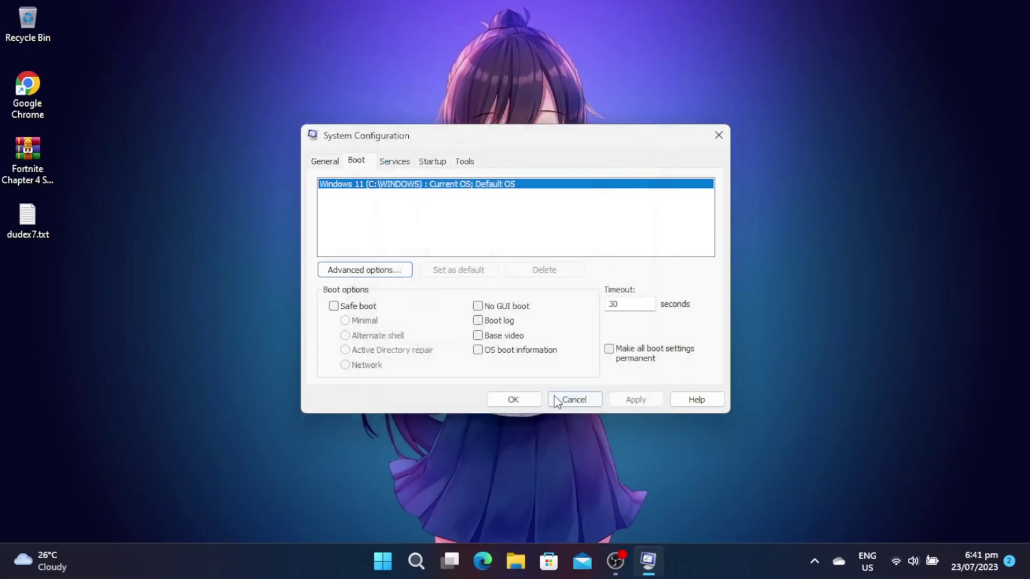
left_click(719, 520)
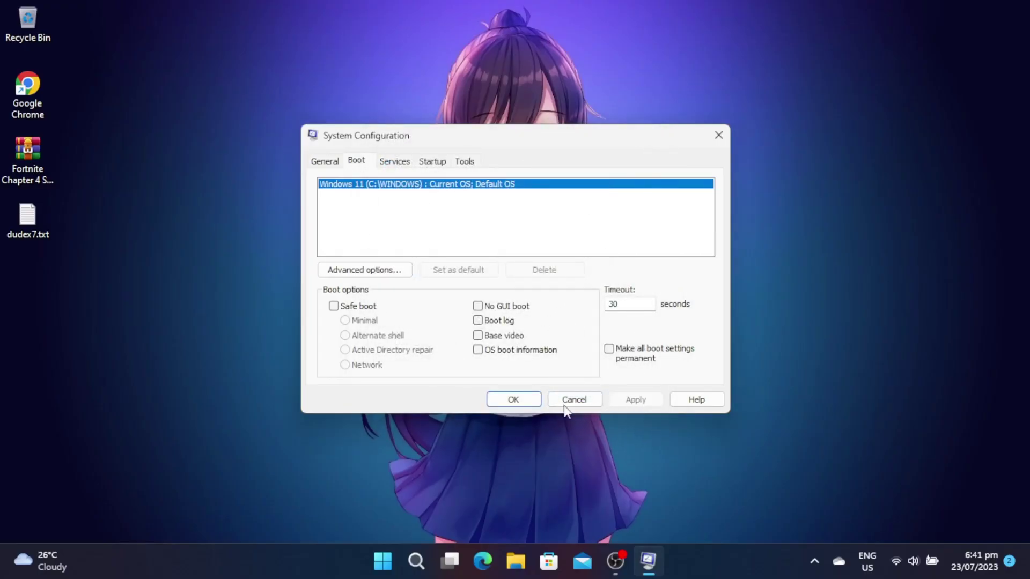
left_click(516, 401)
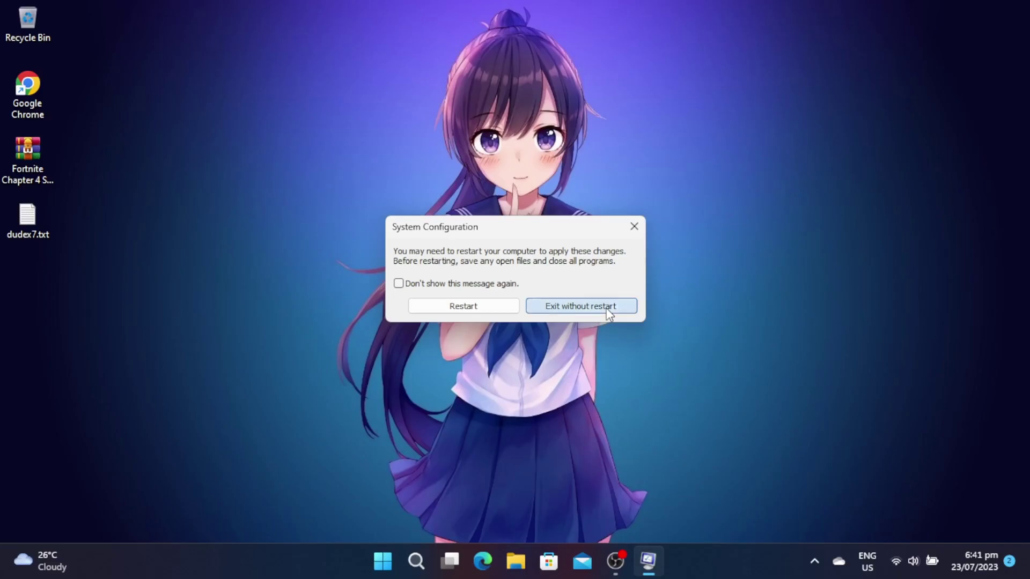
left_click(608, 308)
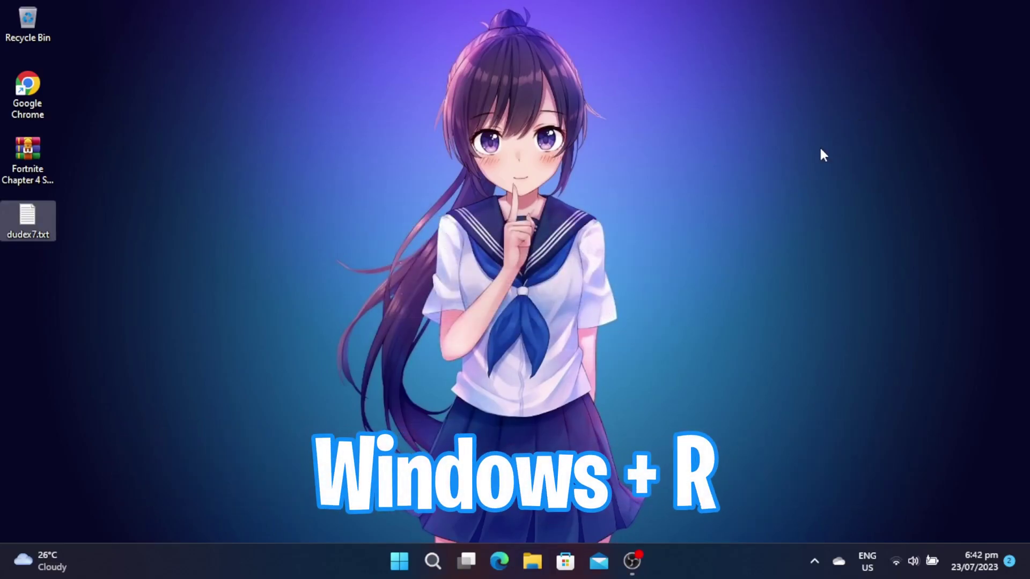
Open the temporary files folder by running %temp%.
key("super+r")
key("BackSpace")
type("%temp")
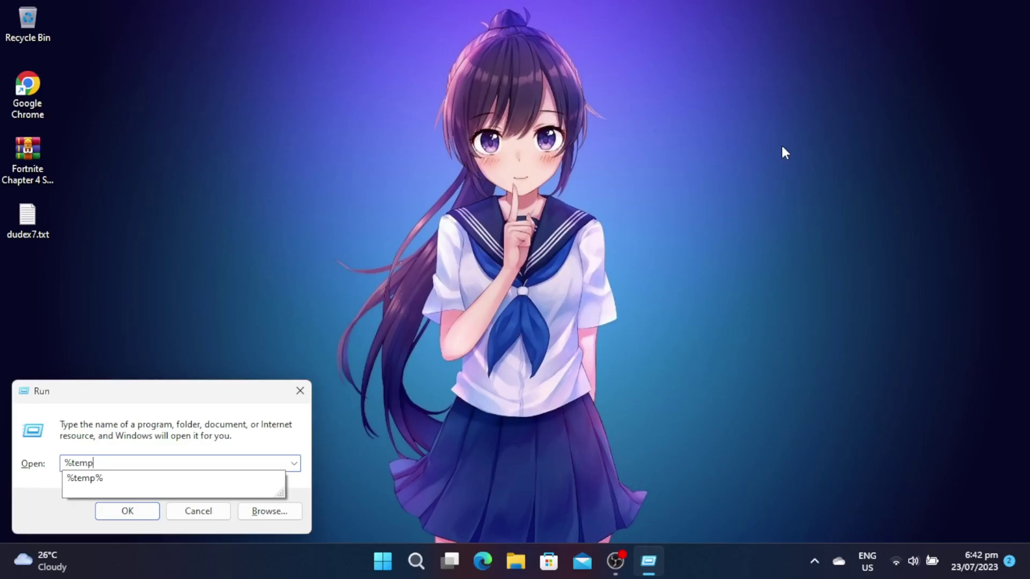
type("%")
key("Return")
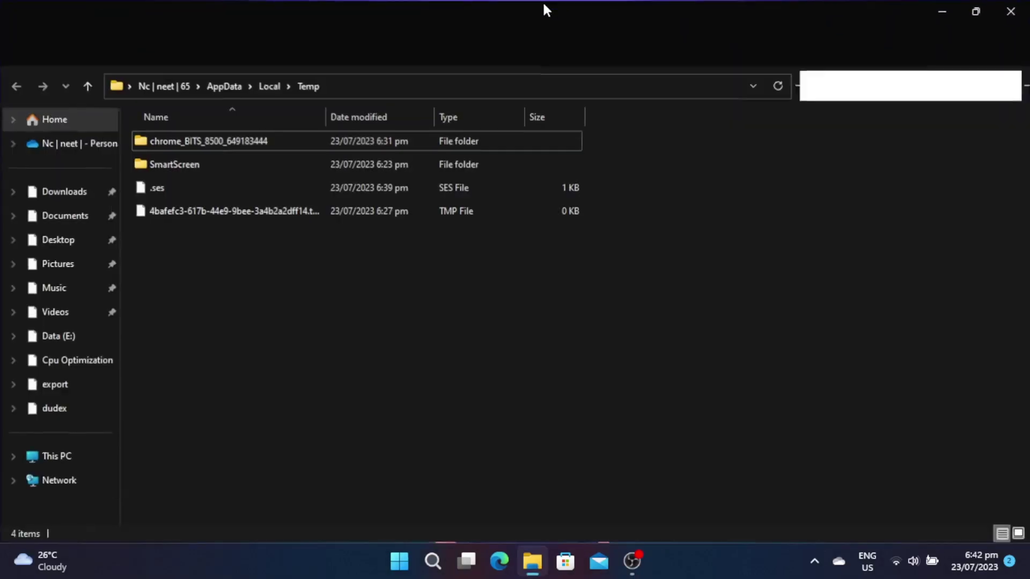
Delete all files and folders in the Temp folder, skipping any that cannot be removed, and close the window.
left_click_drag(310, 344, 364, 119)
right_click(362, 172)
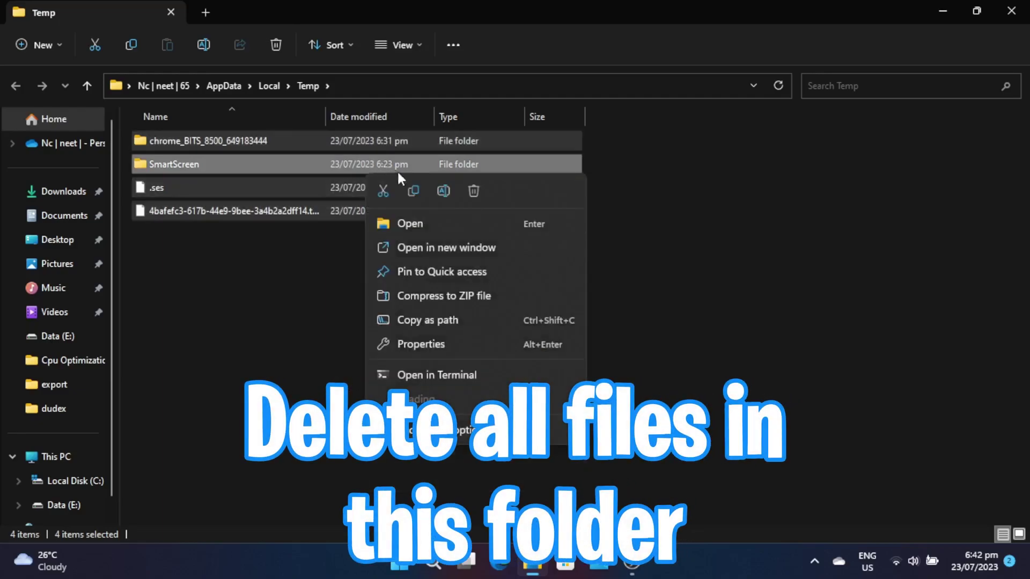
left_click(473, 185)
left_click(543, 246)
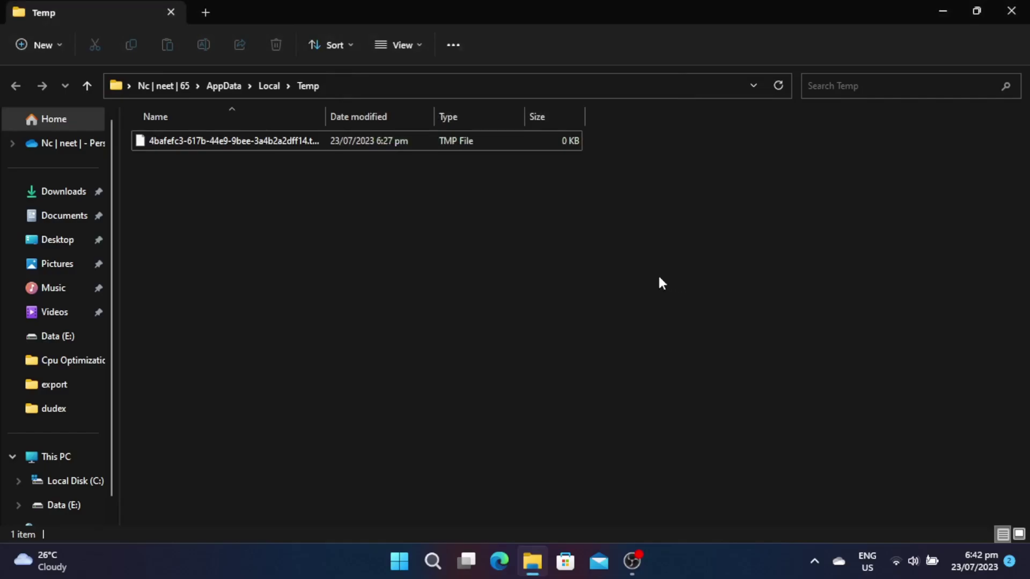
left_click(1011, 11)
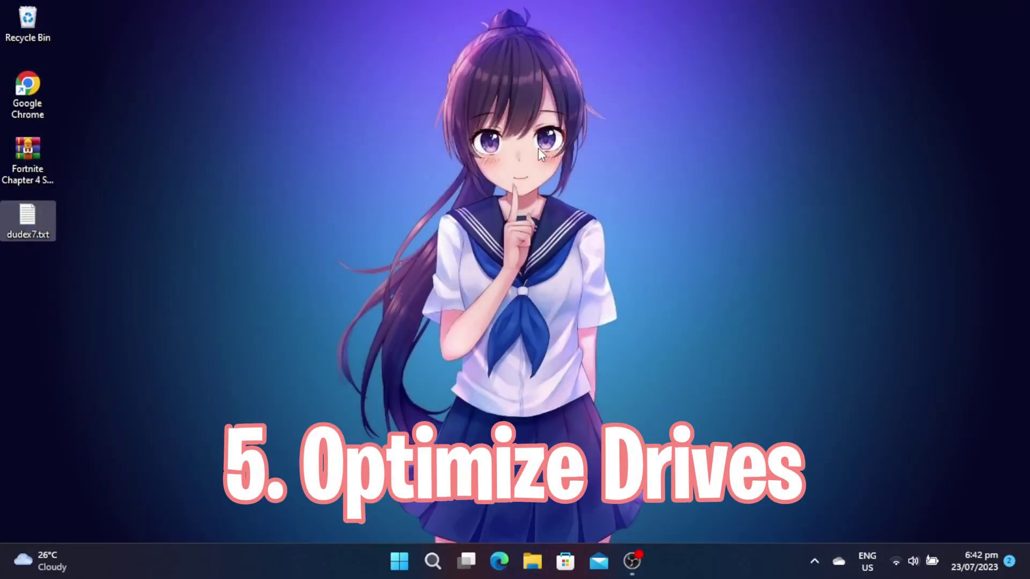
Open Defragment and Optimize Drives, optimize Local Disk (C:) and close the dialog.
key("super")
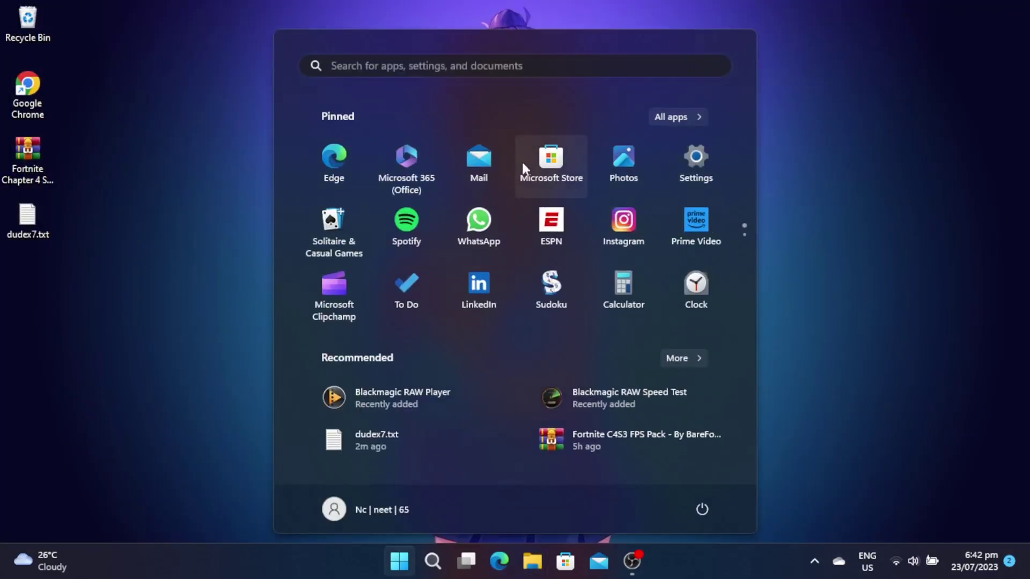
type("de")
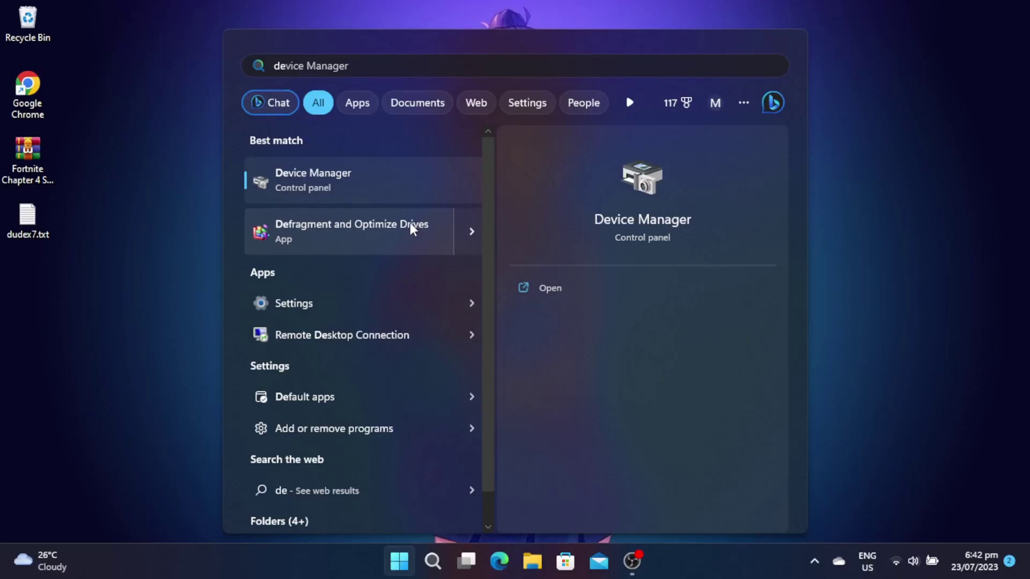
left_click(410, 223)
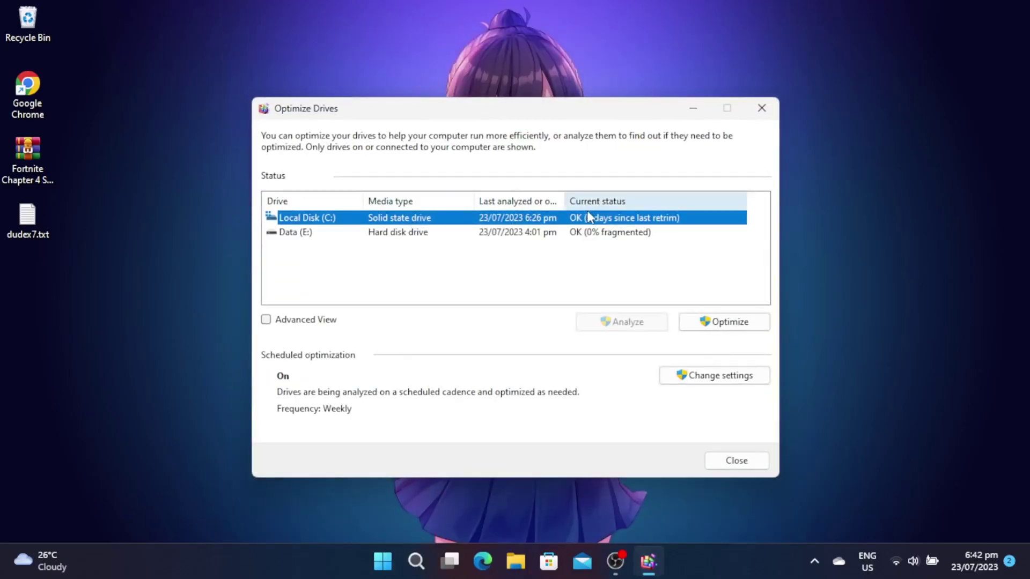
left_click(732, 325)
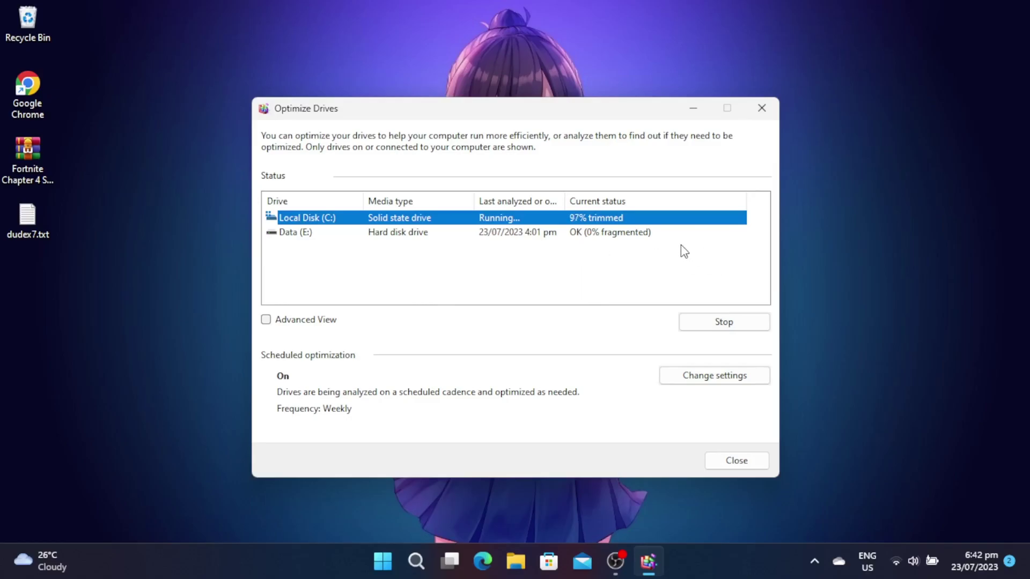
left_click(736, 457)
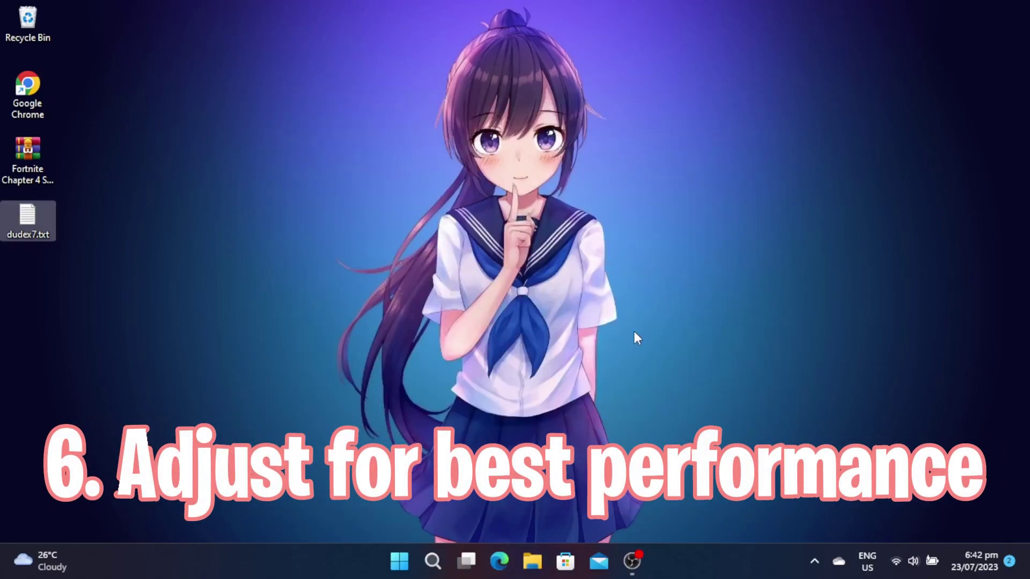
Adjust Windows visual effects for best performance, keeping only Show thumbnails instead of icons and Smooth edges of screen fonts enabled.
key("super")
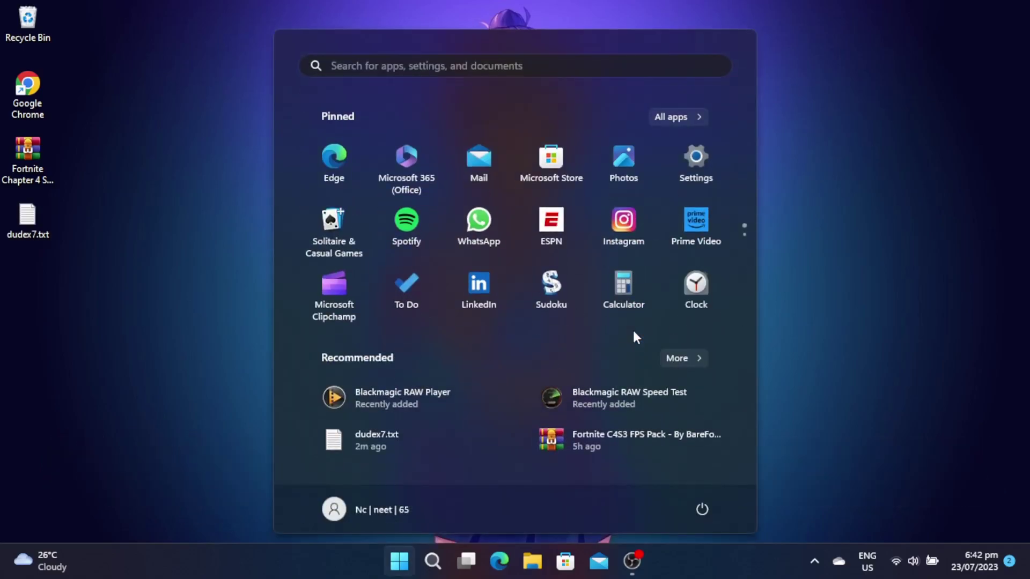
type("adj")
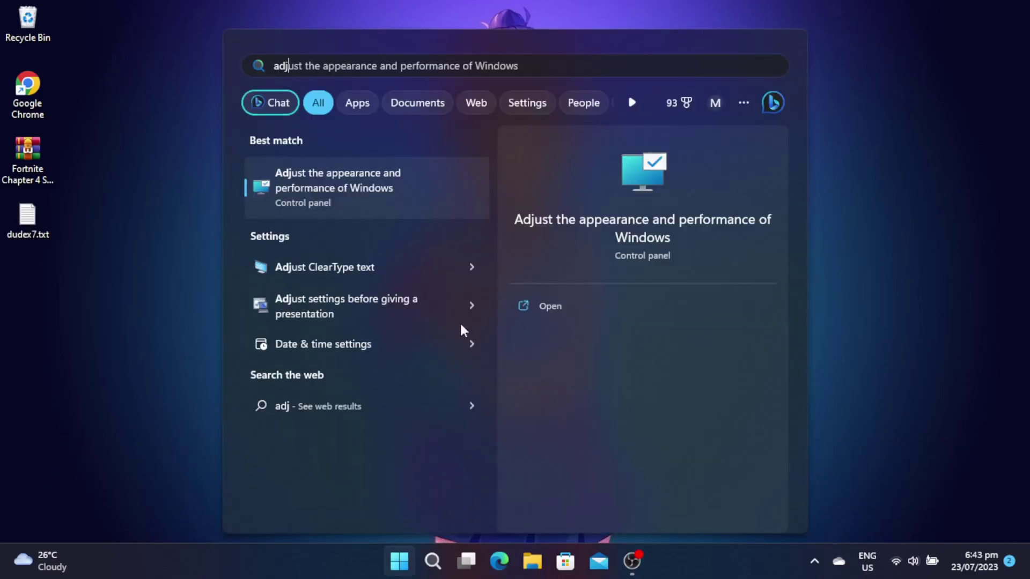
left_click(343, 184)
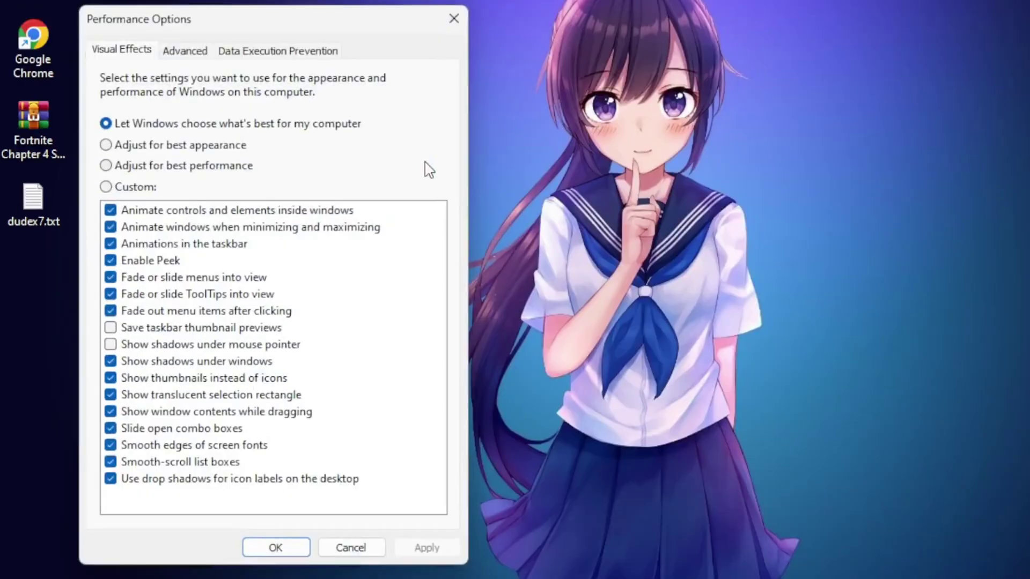
left_click(106, 165)
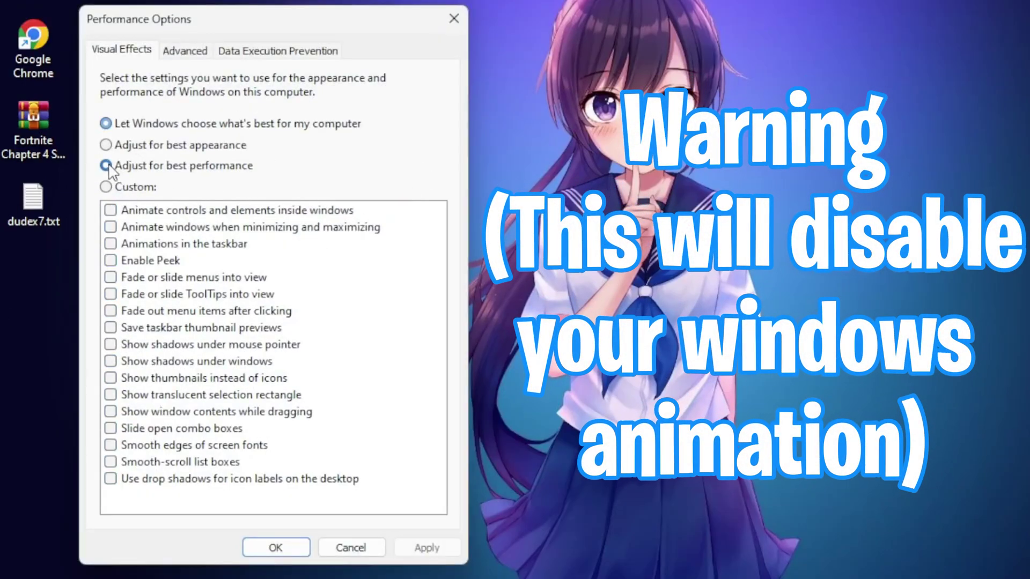
left_click(122, 378)
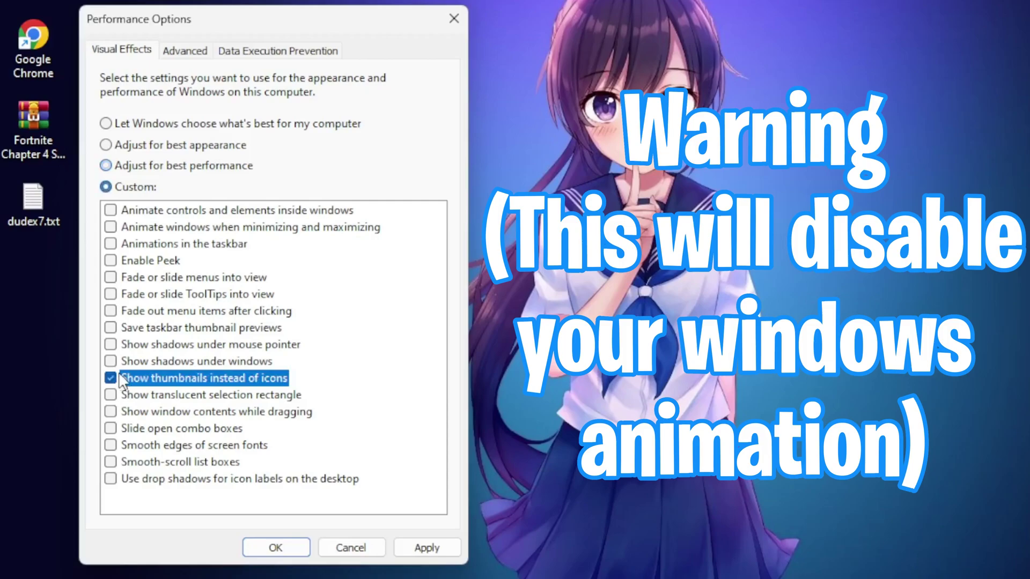
left_click(116, 447)
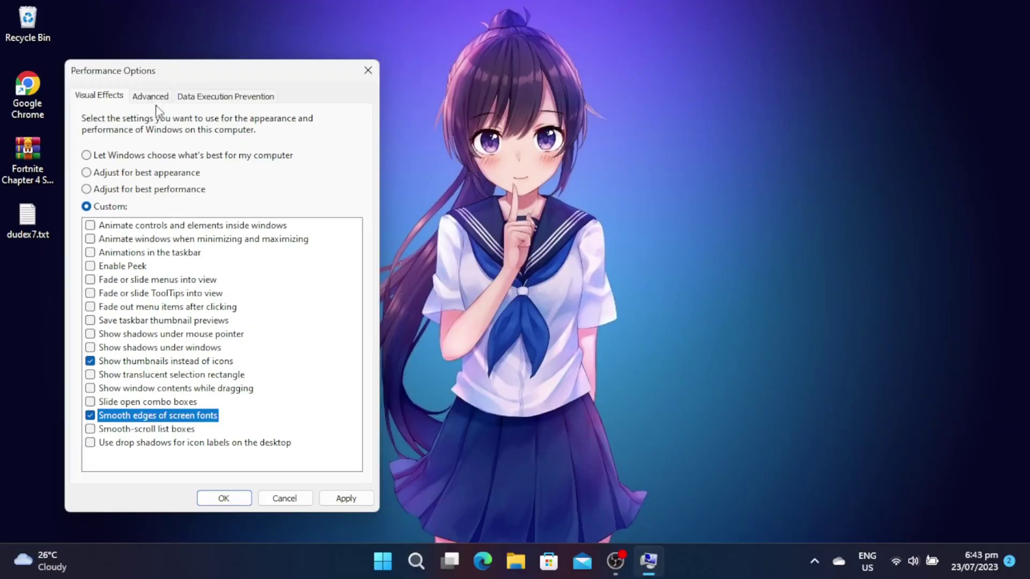
Keep processor scheduling on Programs in the advanced performance options, apply the settings and close the dialog.
left_click(187, 53)
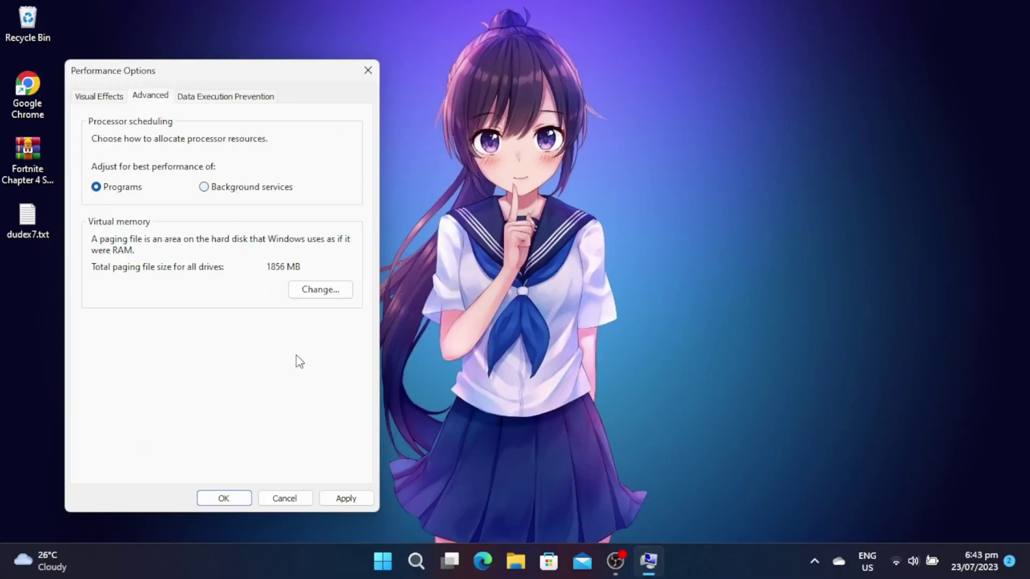
left_click(344, 497)
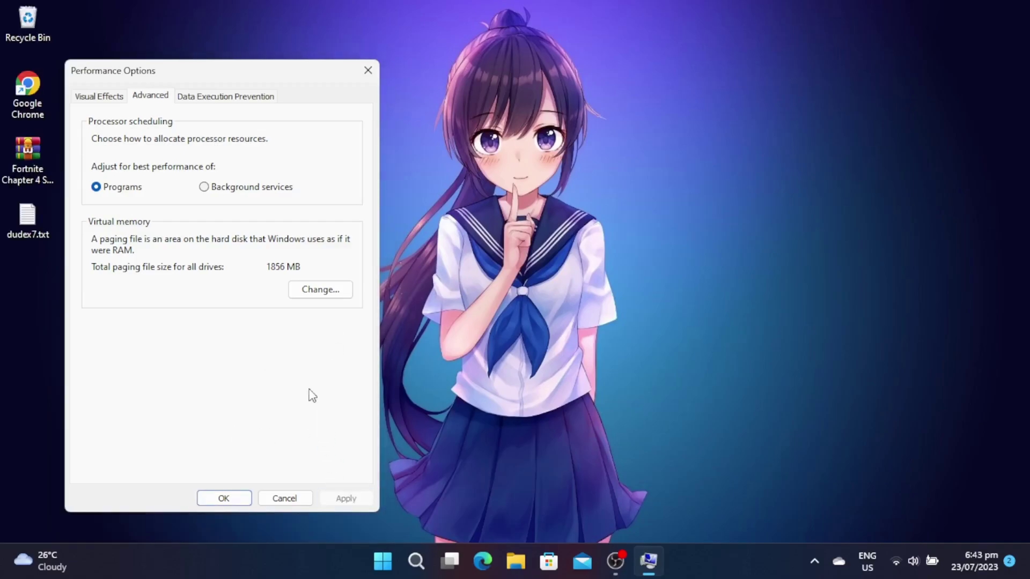
left_click(224, 497)
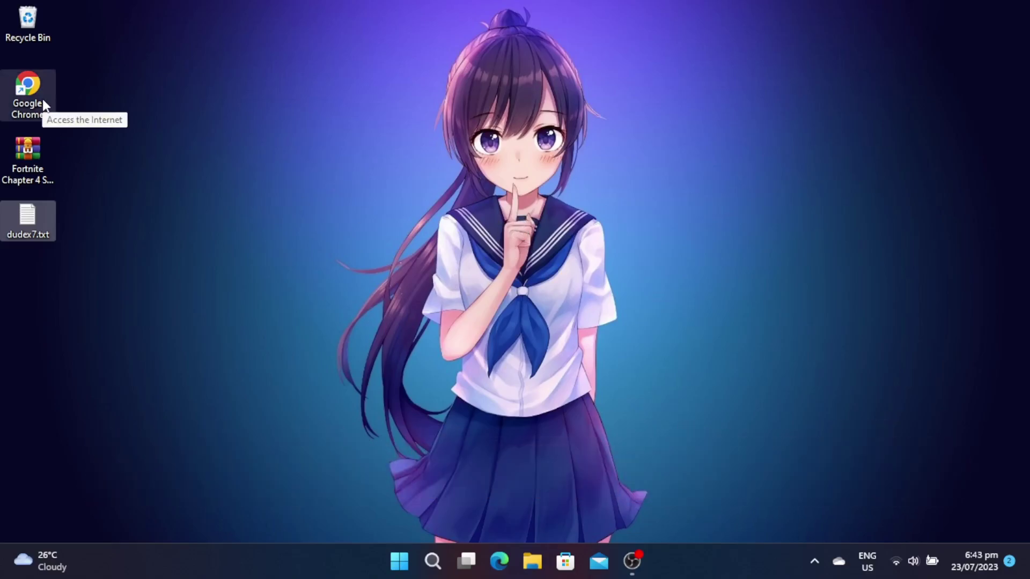
Launch Google Chrome with the guest profile and open its settings.
double_click(43, 98)
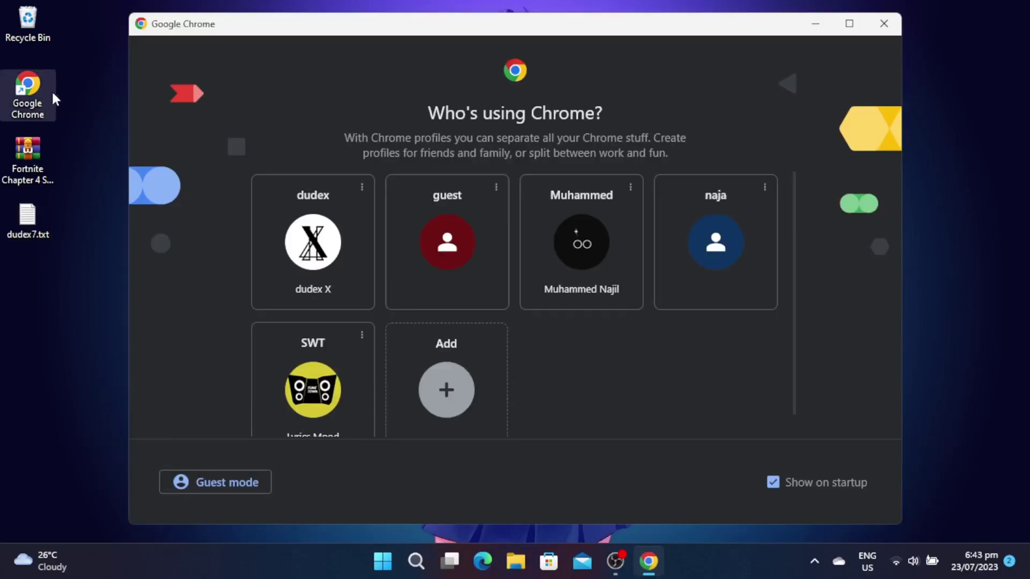
left_click(474, 234)
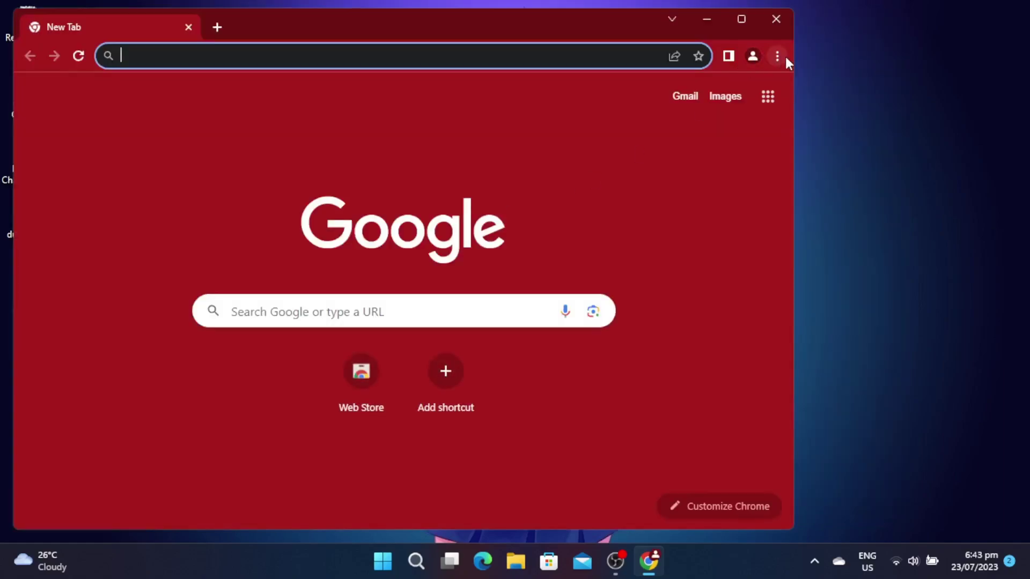
left_click(778, 55)
mouse_move(744, 312)
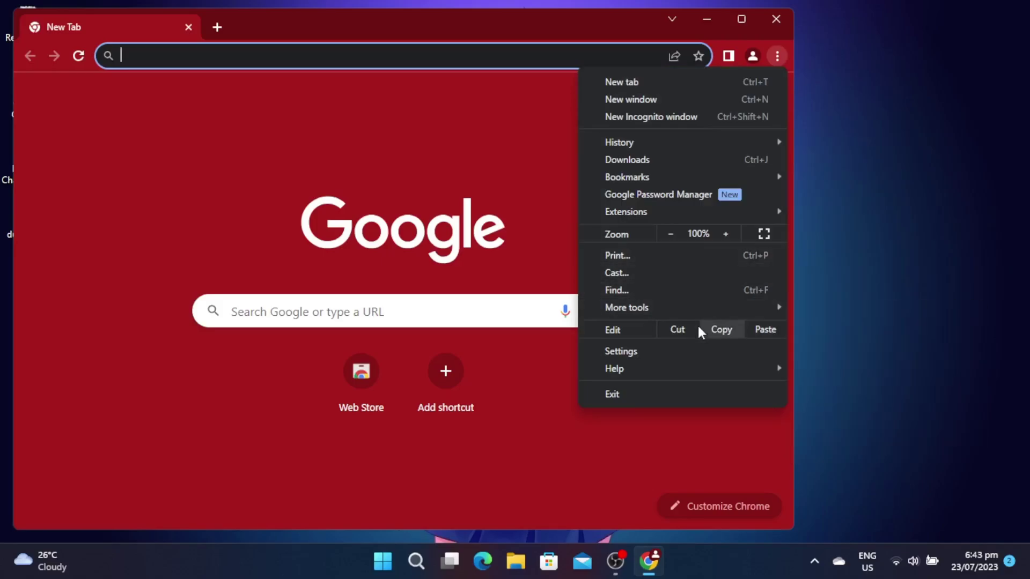
left_click(677, 349)
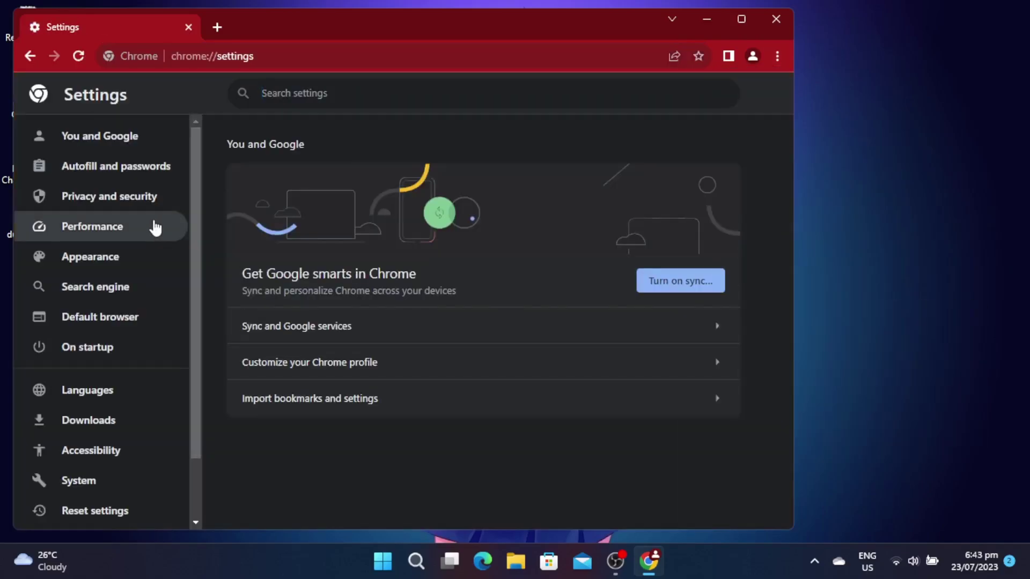
Toggle the first option in Chrome's System settings and close the browser.
scroll(152, 228, "down", 2)
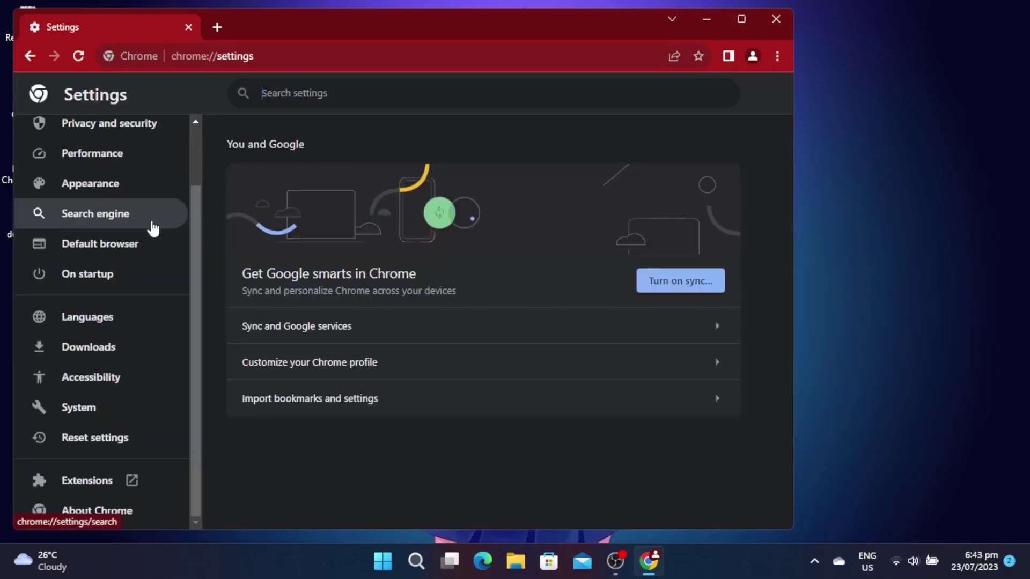
left_click(120, 408)
left_click(713, 183)
left_click(788, 19)
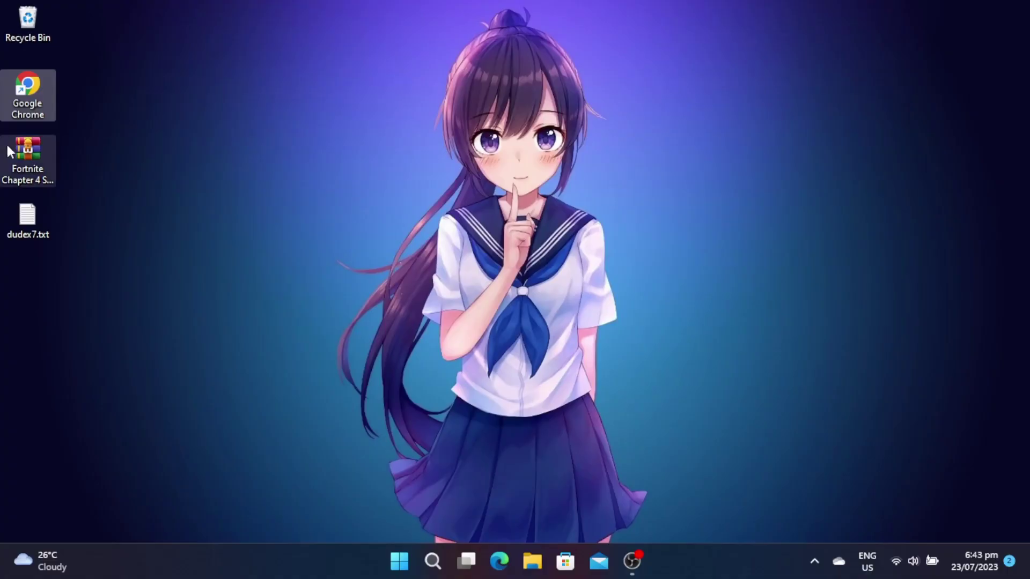
Extract the Fortnite Chapter 4 Season 3 Optimization 2023 Pack archive directly onto the desktop with WinRAR.
right_click(18, 149)
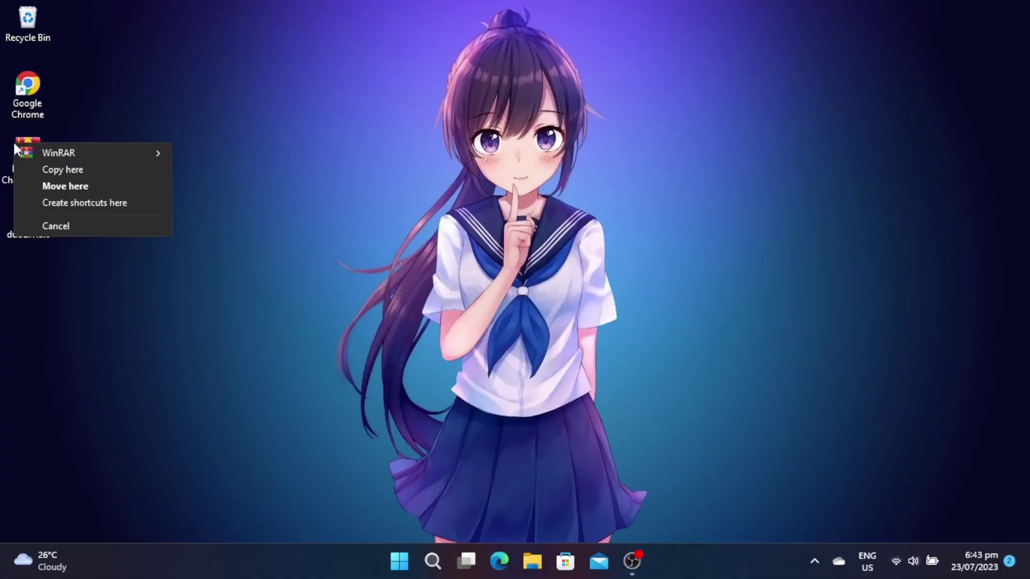
left_click(106, 103)
right_click(43, 146)
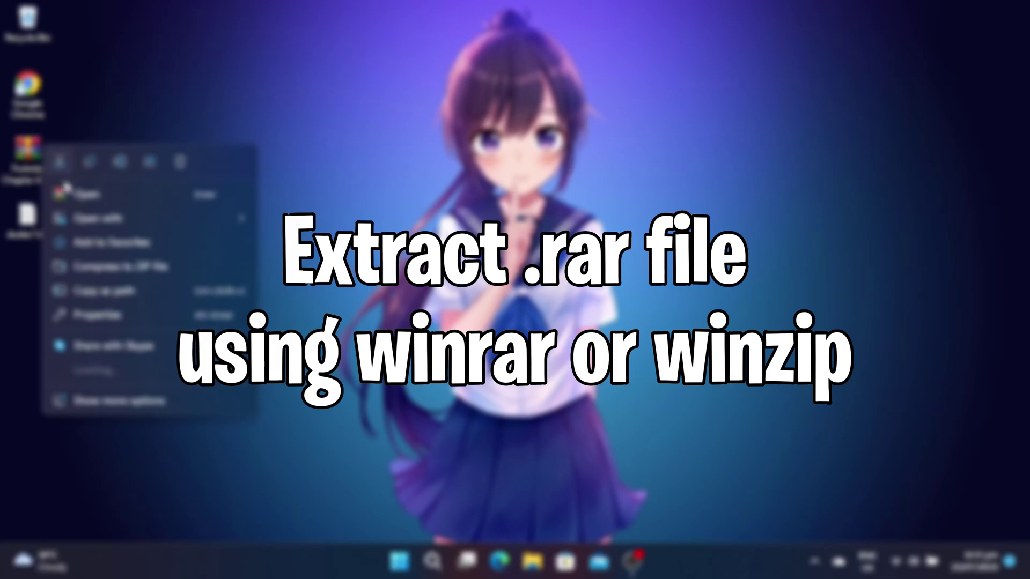
mouse_move(125, 403)
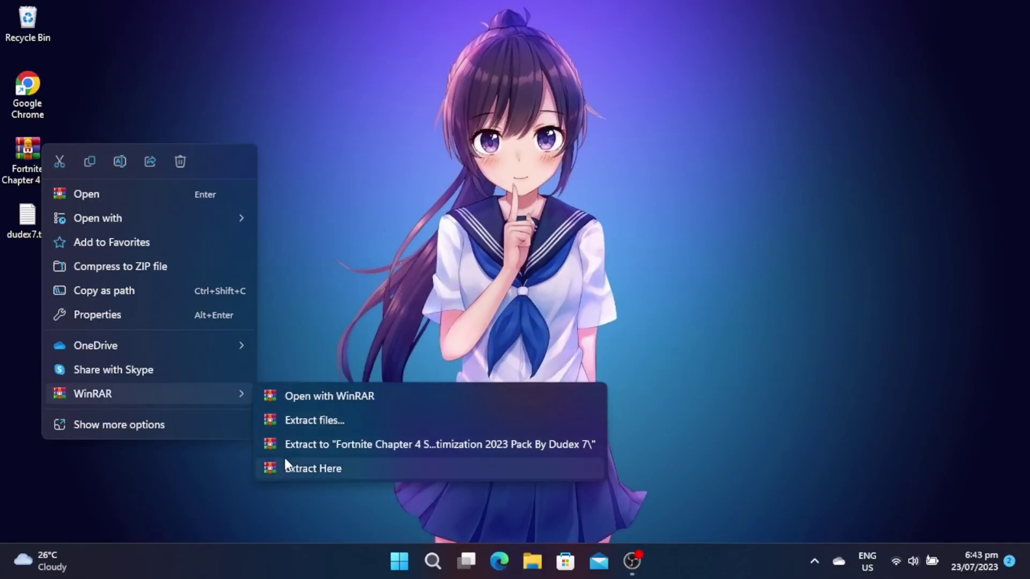
left_click(284, 467)
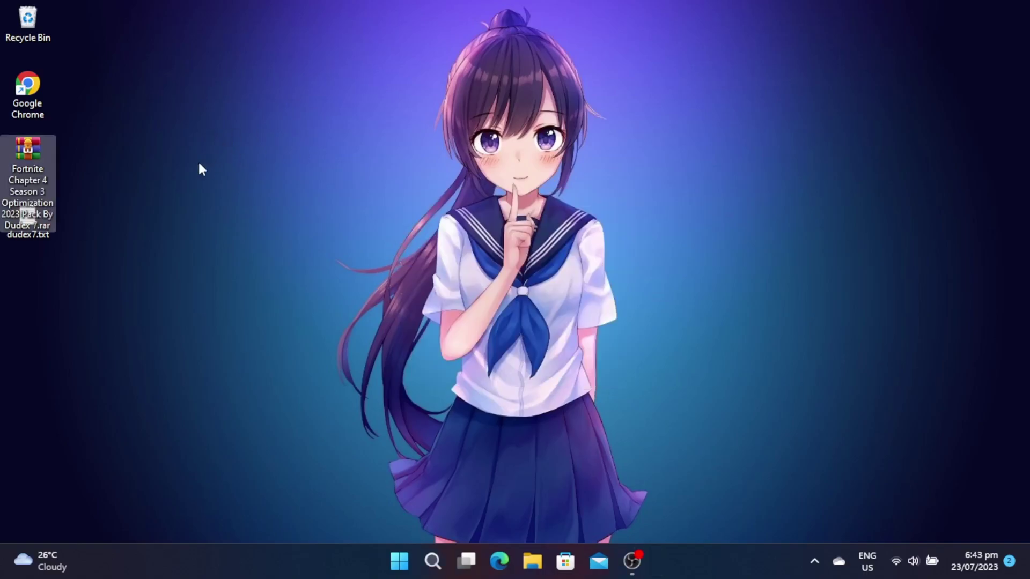
Move the extracted optimization pack folder to the middle of the desktop and open it.
left_click(24, 292)
left_click_drag(92, 272, 432, 172)
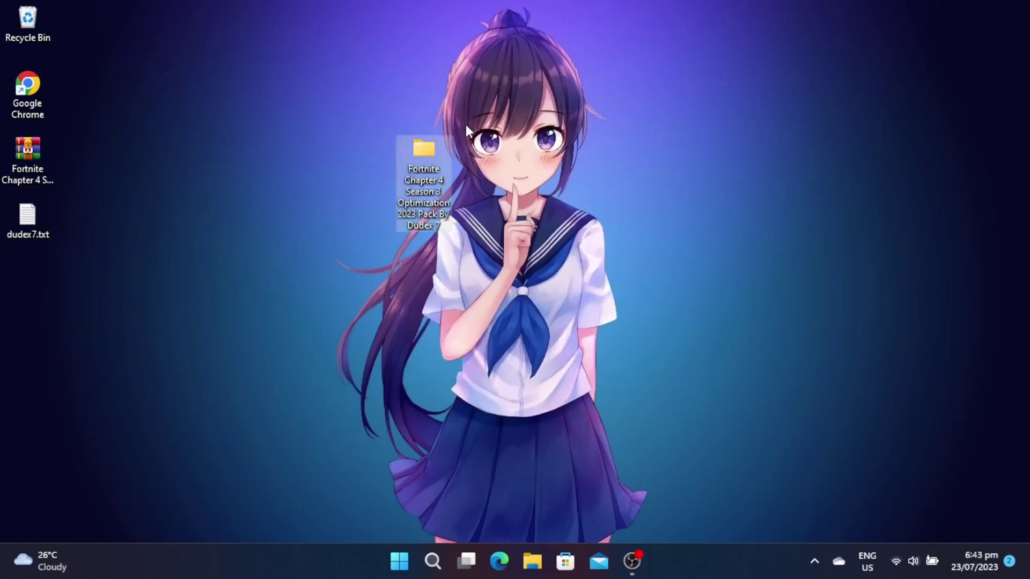
double_click(442, 142)
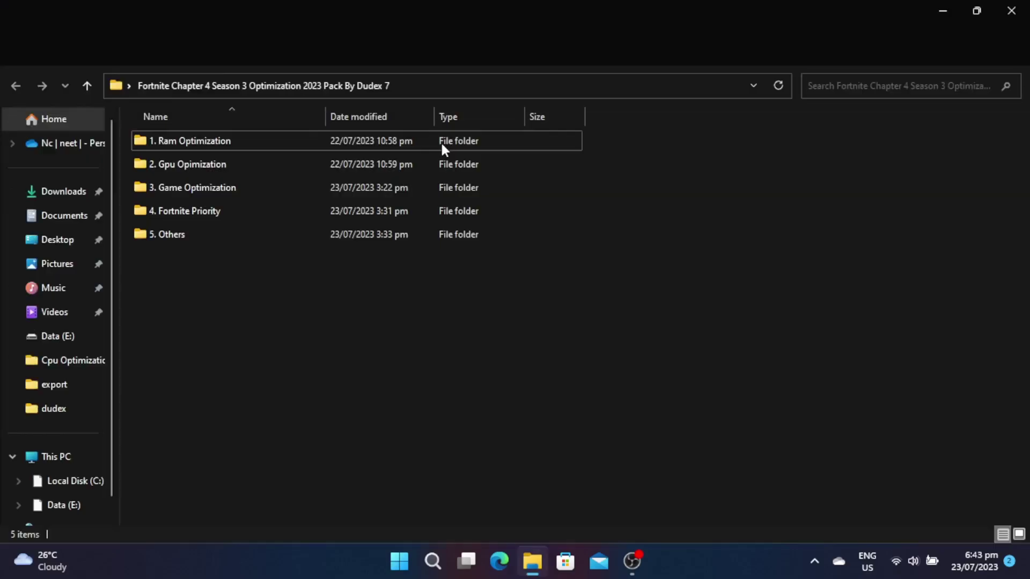
Add 12 GB.reg from the 1. Ram Optimization folder to the registry.
double_click(432, 143)
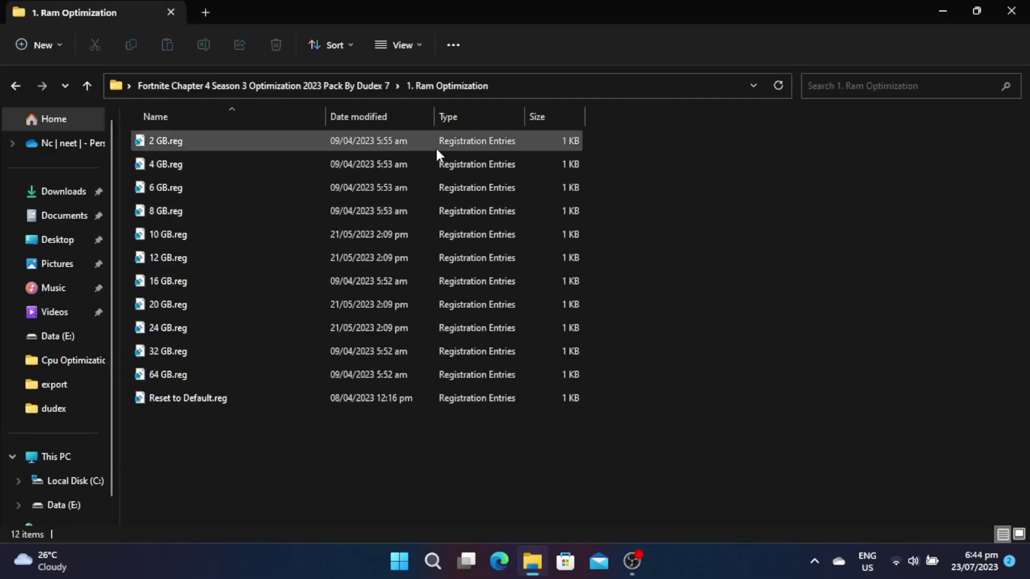
key("ctrl+a")
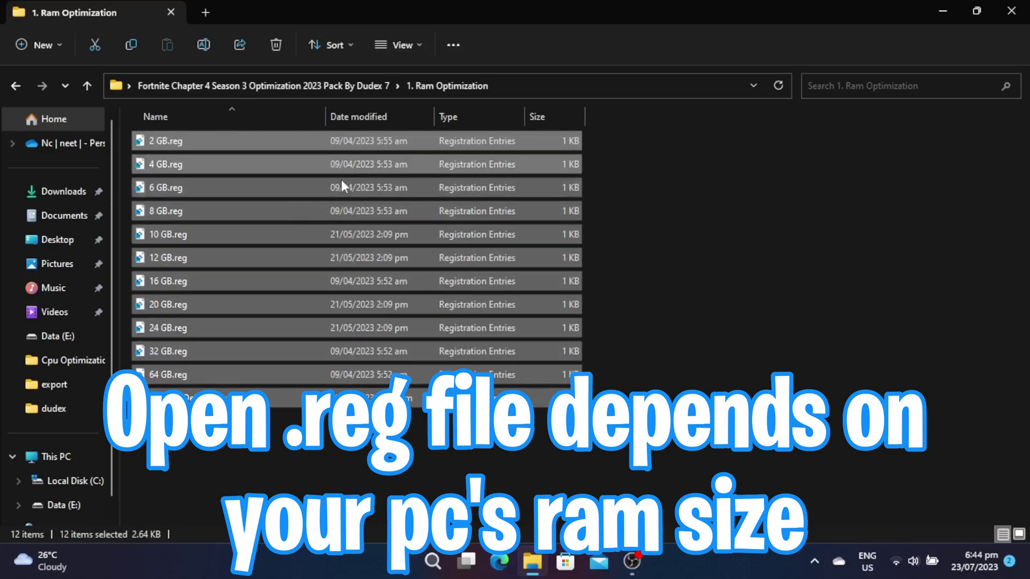
left_click(651, 223)
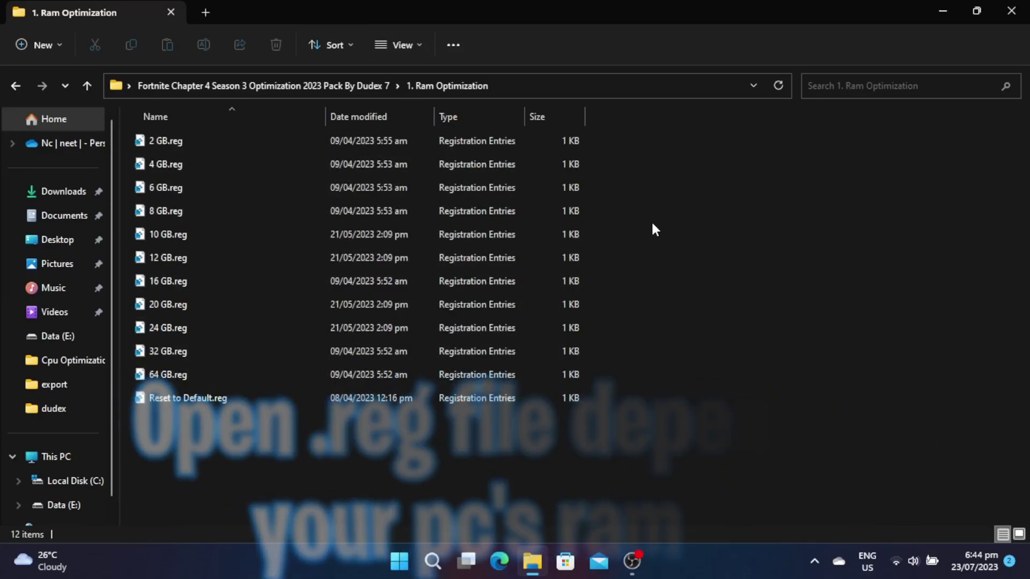
left_click(289, 263)
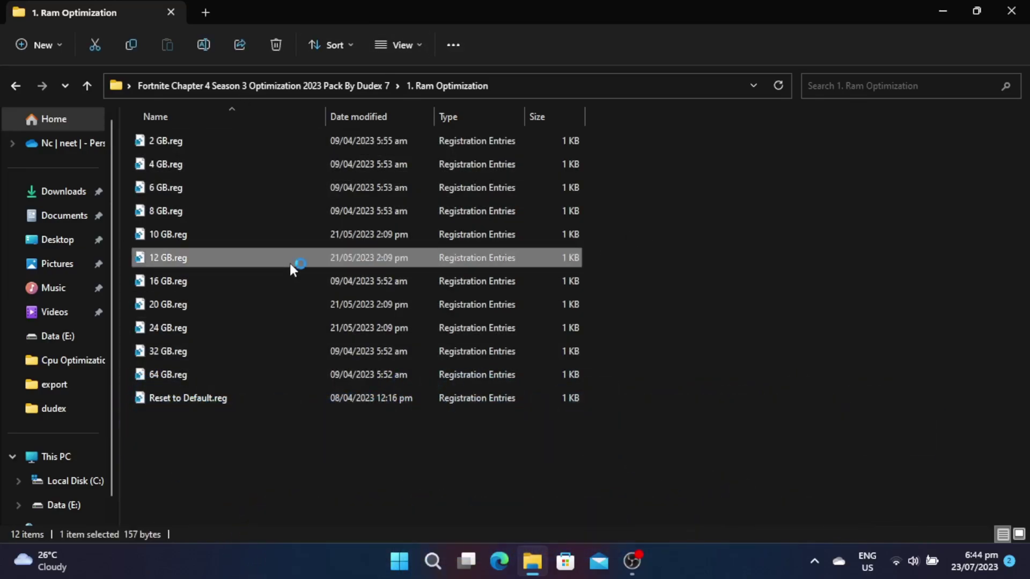
double_click(289, 263)
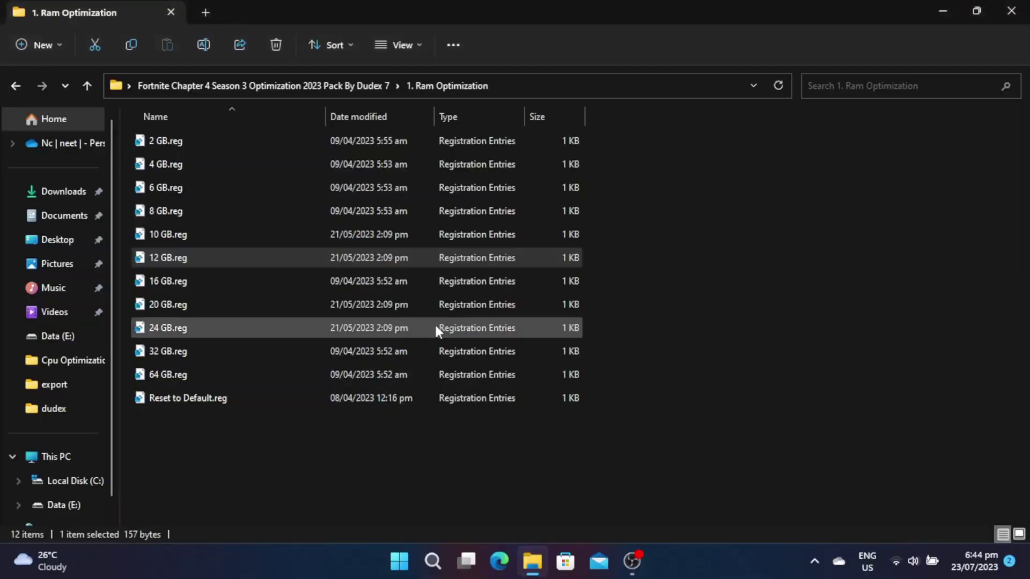
left_click(627, 301)
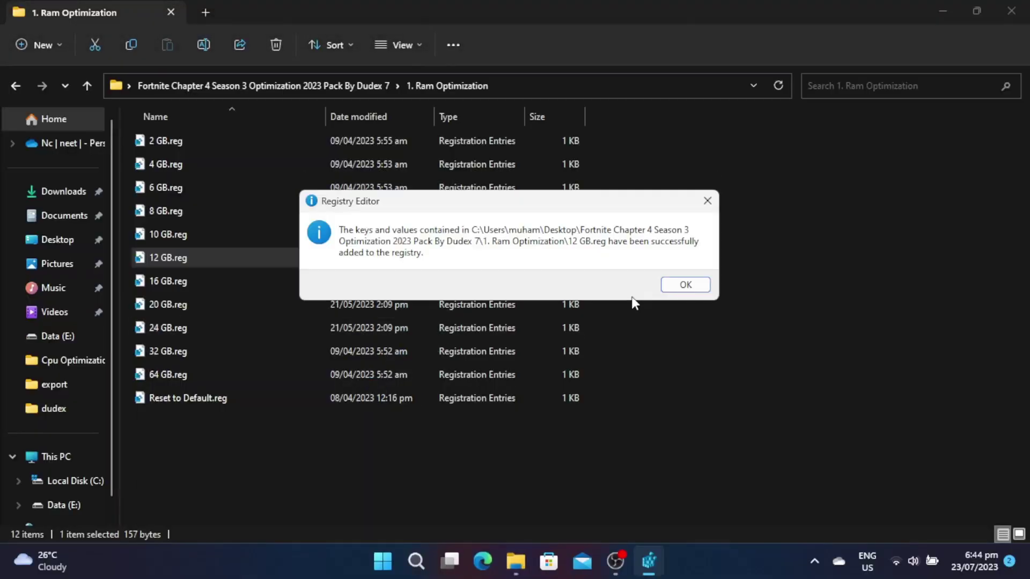
left_click(681, 285)
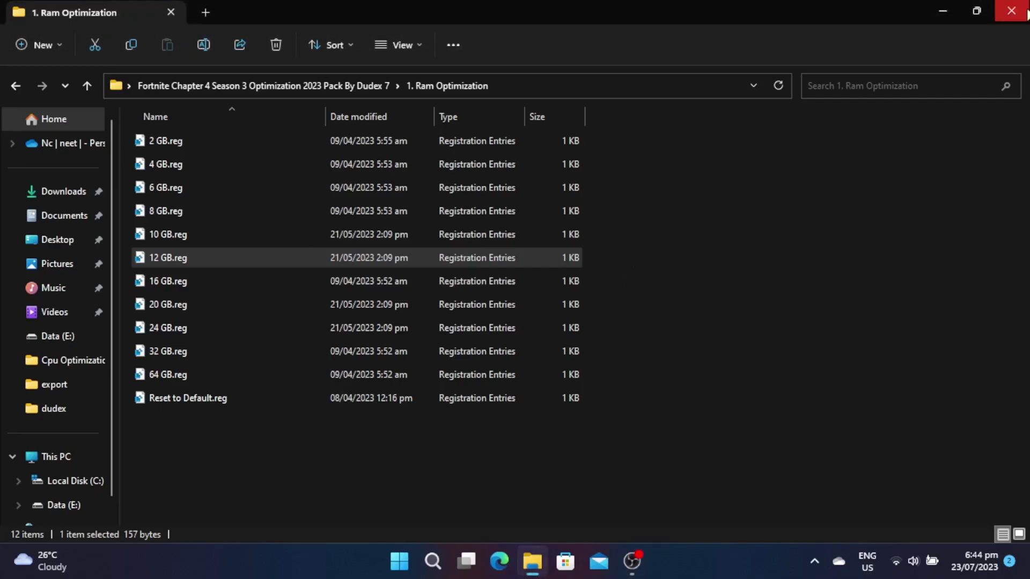
Add AMD.reg from the AMD subfolder of 2. Gpu Opimization to the registry.
left_click(11, 85)
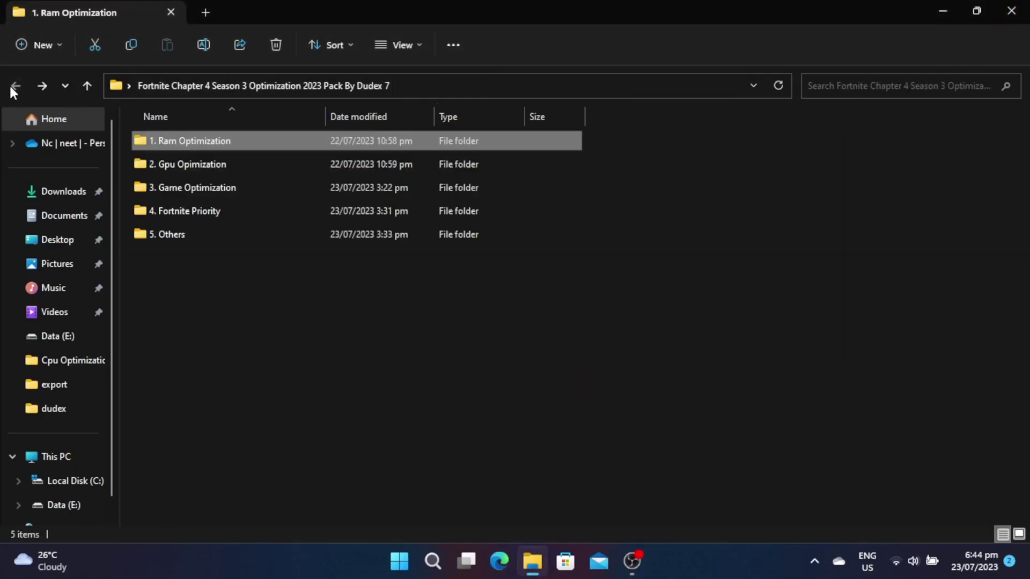
double_click(152, 164)
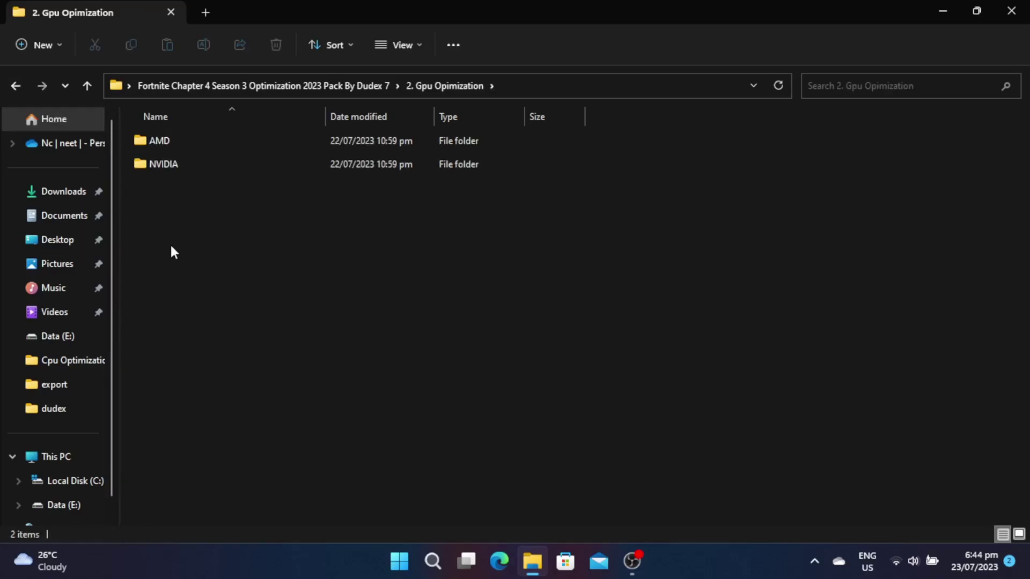
key("ctrl+a")
left_click(188, 210)
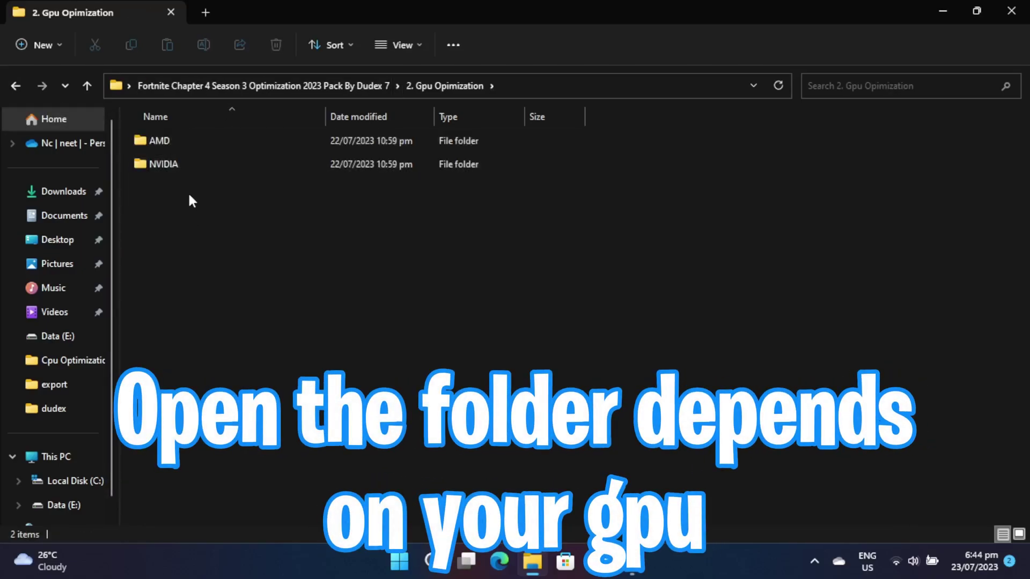
left_click(232, 141)
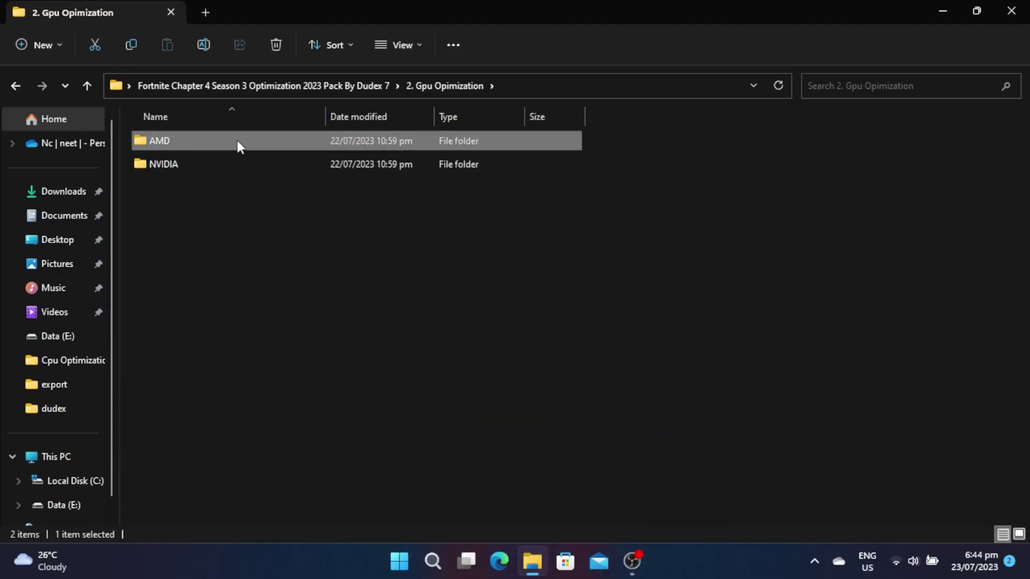
double_click(237, 141)
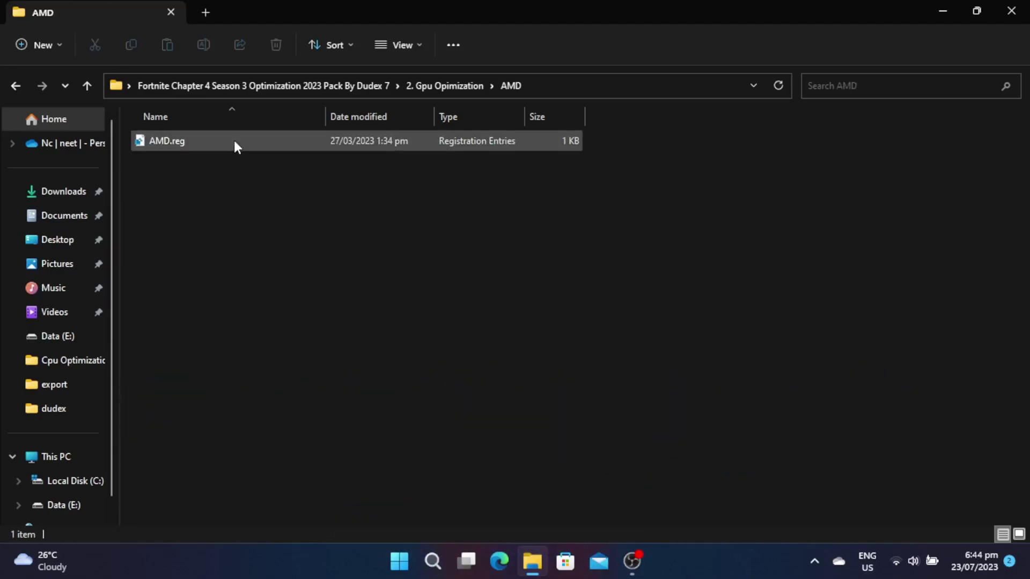
double_click(234, 141)
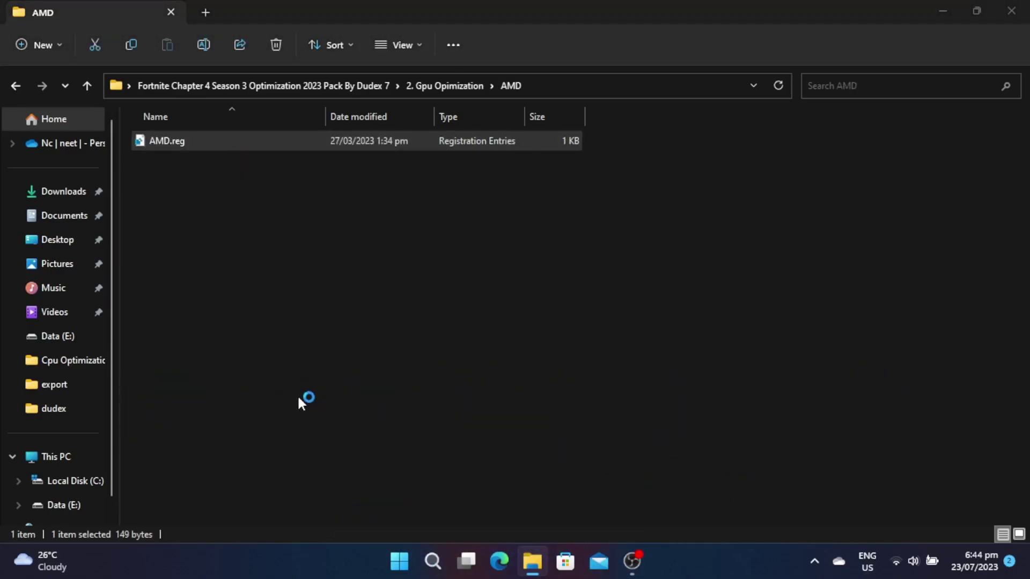
left_click(631, 302)
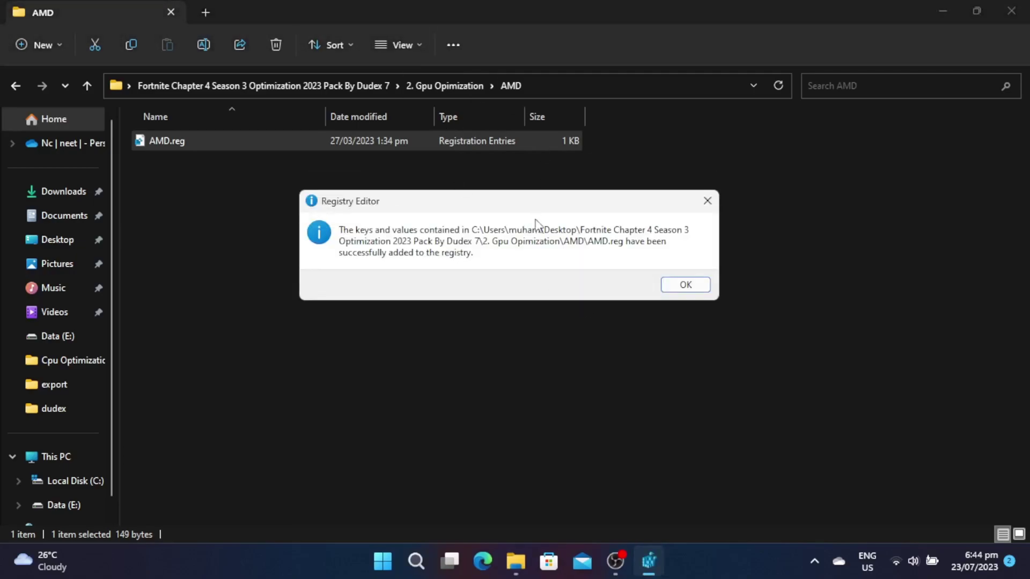
Add Boost PC Responsiveness.reg from the pack's 3. Game Optimization folder to the registry.
left_click(677, 284)
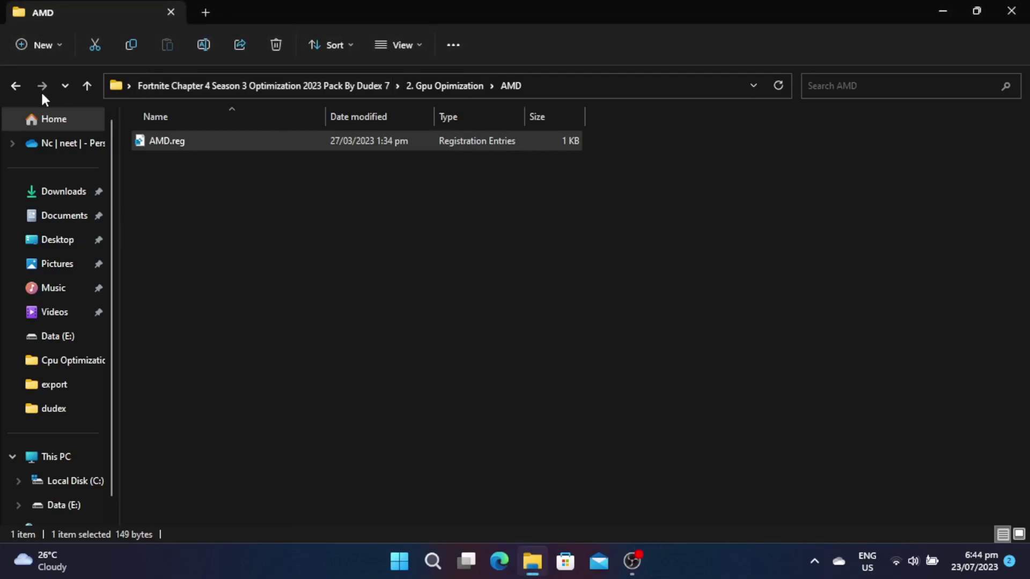
left_click(15, 86)
left_click(15, 86)
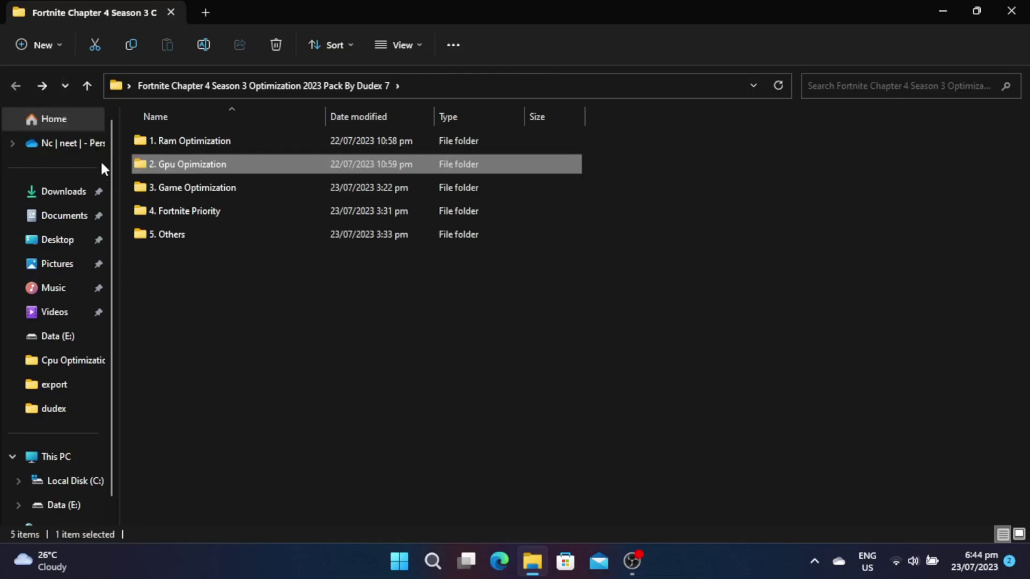
double_click(218, 183)
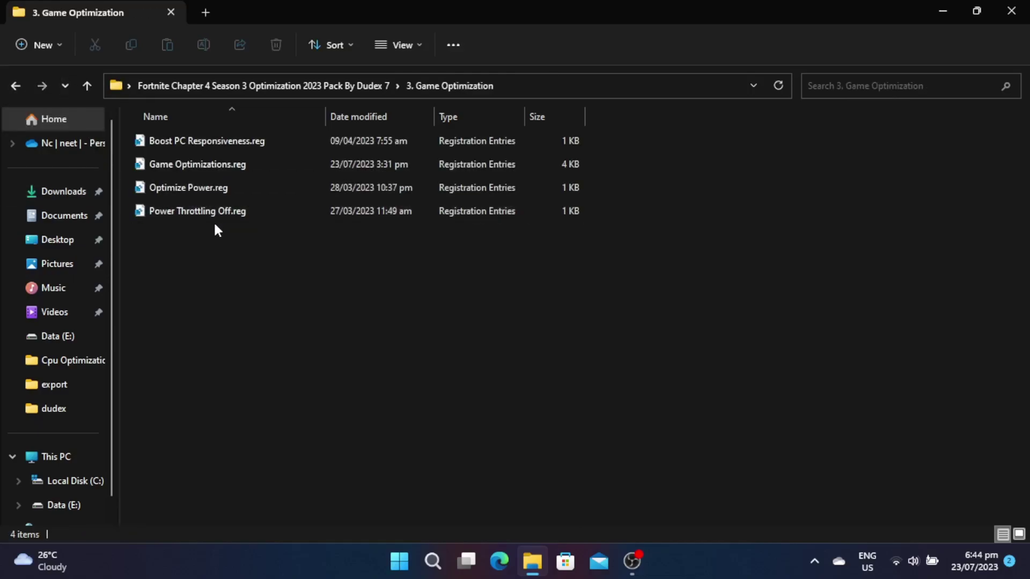
key("ctrl+a")
double_click(245, 142)
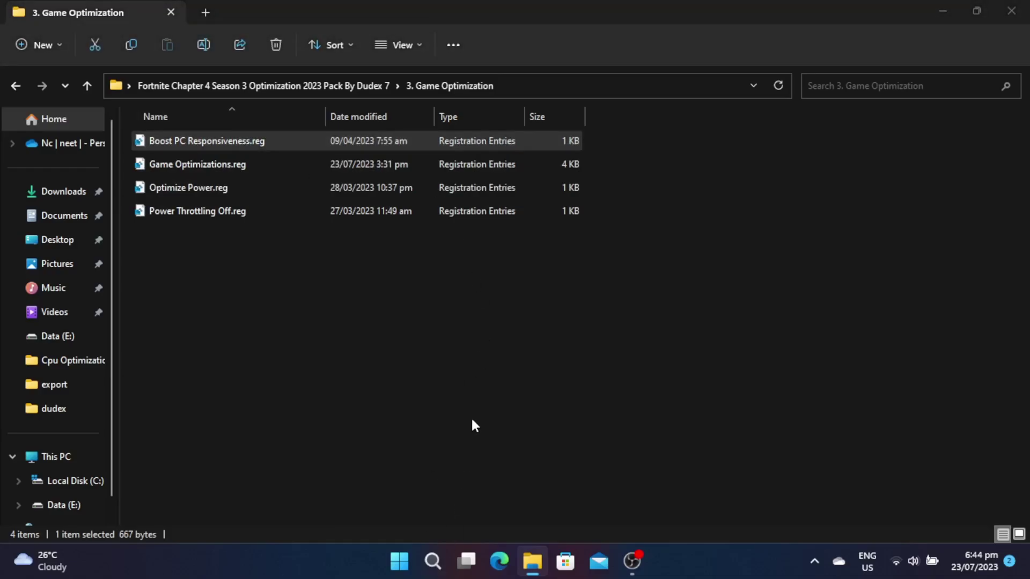
left_click(633, 302)
left_click(683, 285)
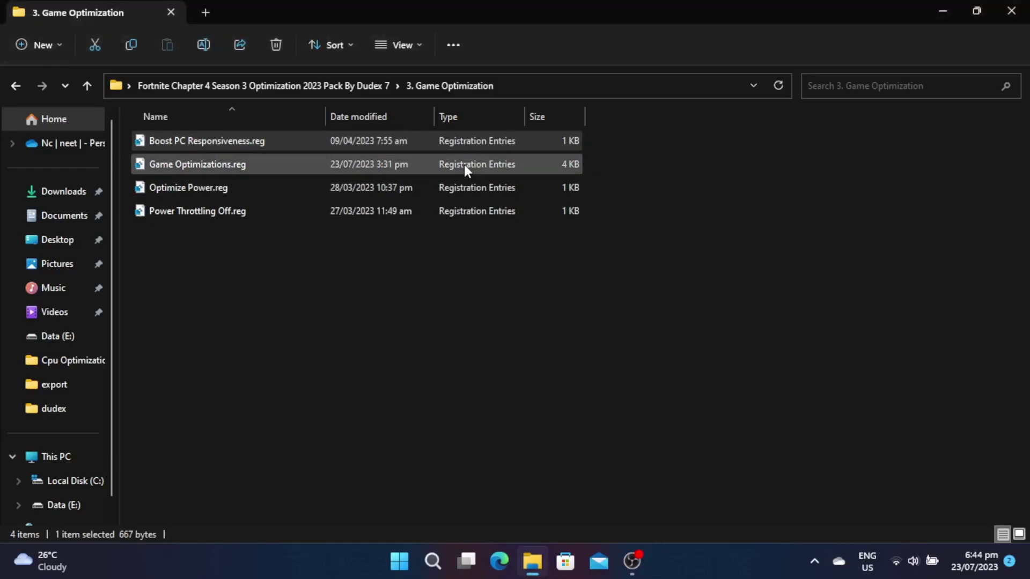
Add Game Optimizations.reg and Optimize Power.reg from the 3. Game Optimization folder to the registry.
double_click(465, 165)
left_click(631, 301)
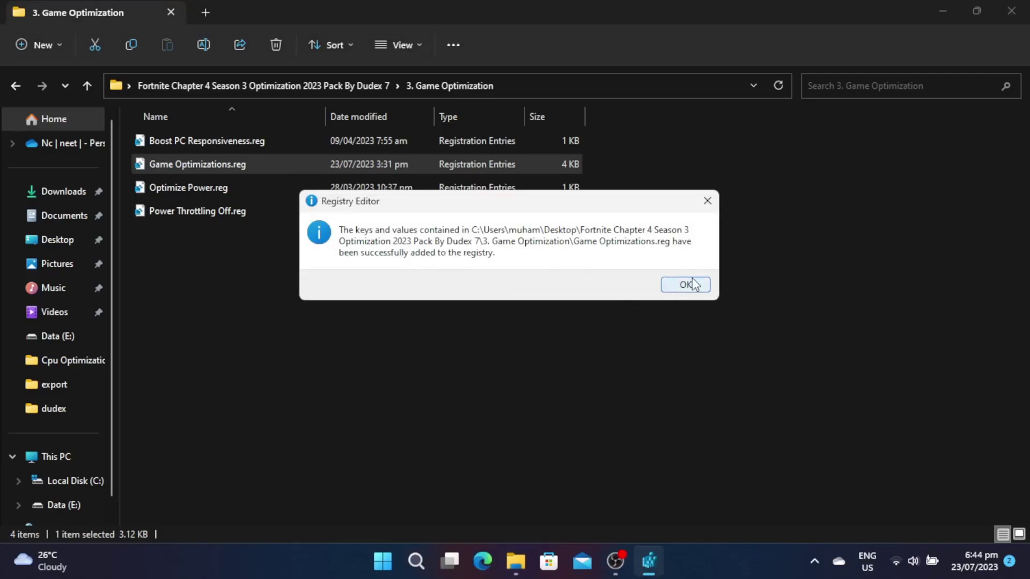
left_click(685, 284)
double_click(451, 187)
left_click(627, 301)
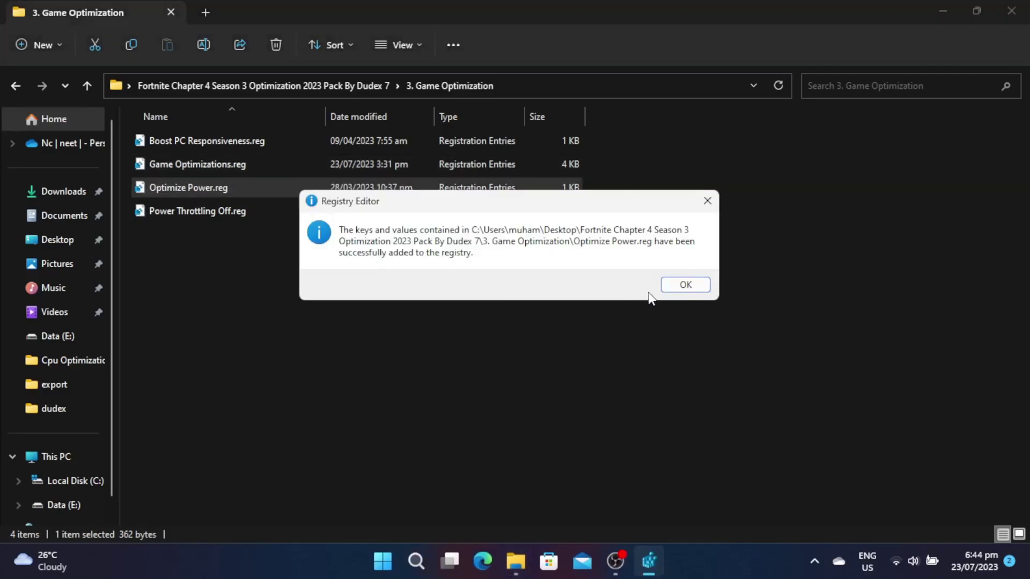
left_click(684, 284)
Add Power Throttling Off.reg from the 3. Game Optimization folder to the registry.
double_click(378, 209)
left_click(625, 301)
left_click(682, 284)
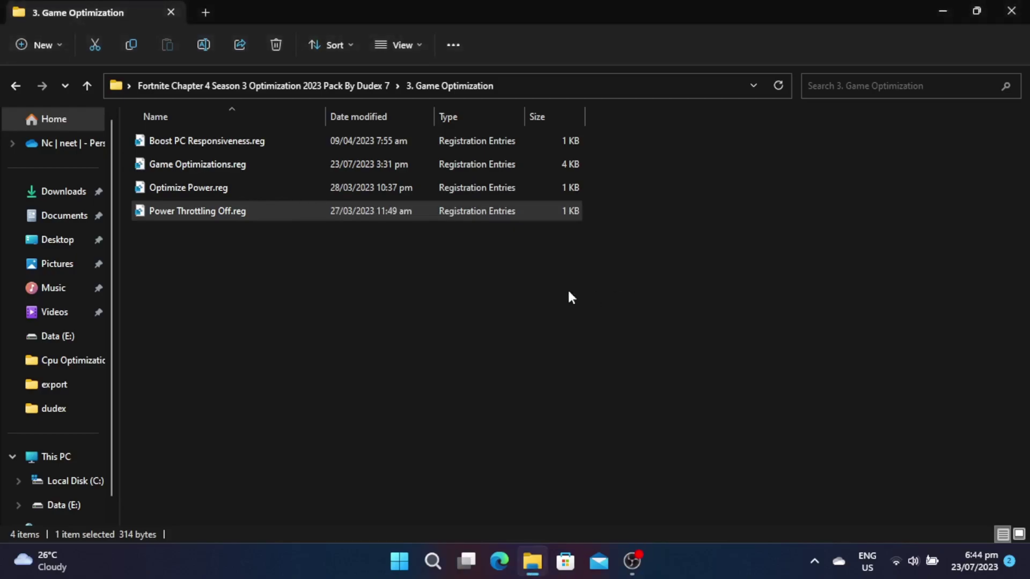
Add Fortnite High CPU Priority.reg from the pack's 4. Fortnite Priority folder to the registry.
left_click(13, 87)
double_click(166, 204)
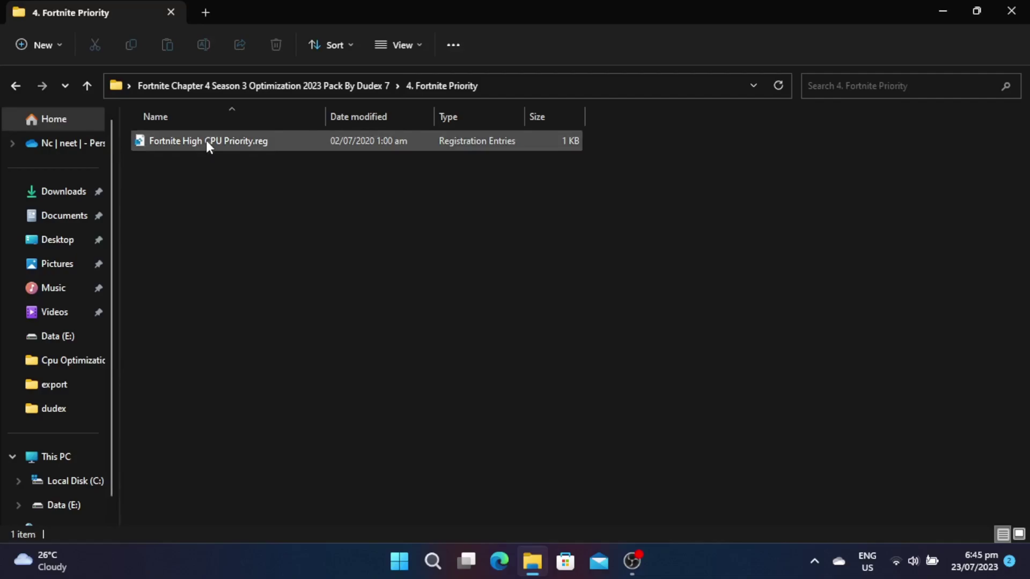
double_click(206, 140)
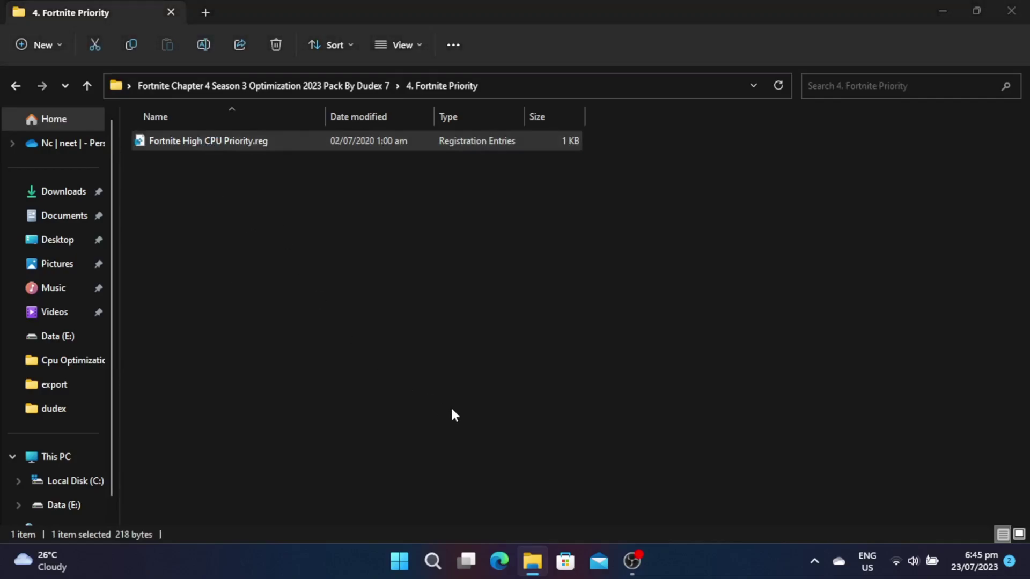
left_click(625, 301)
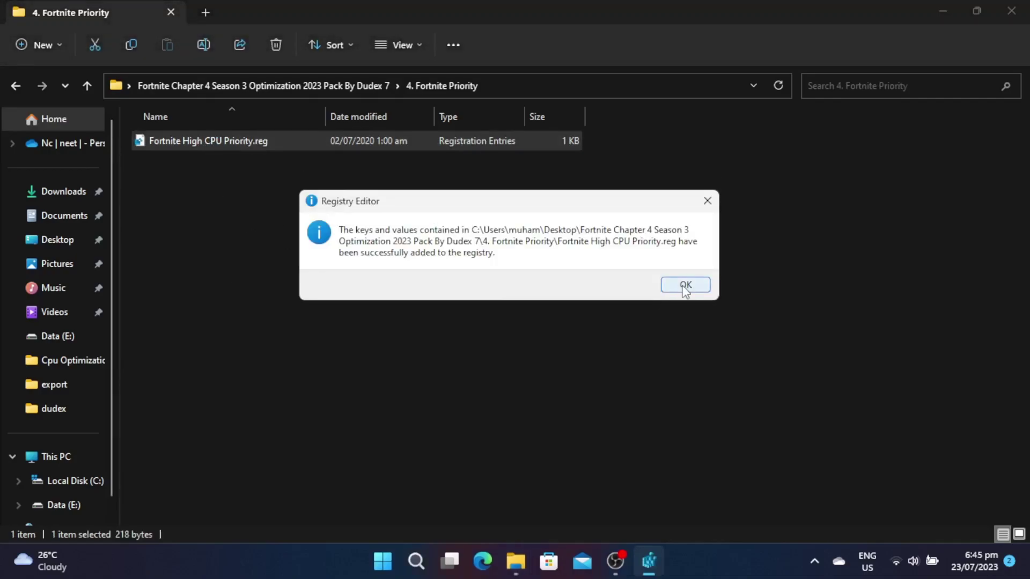
left_click(686, 286)
Launch Intelligent standby list cleaner ISLC.exe from the ISLC v1.0.2.8 folder inside 5. Others.
left_click(17, 86)
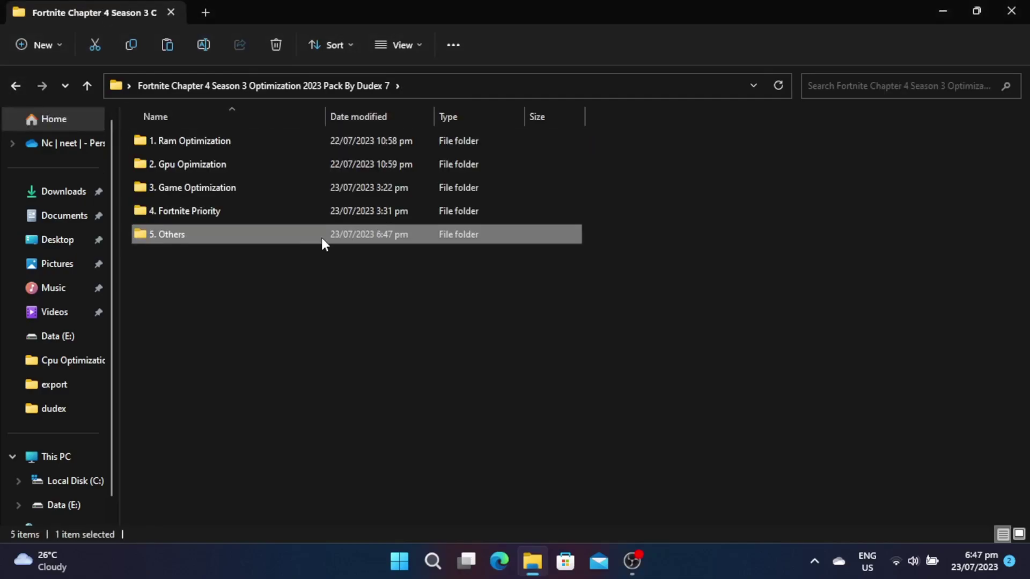
double_click(321, 236)
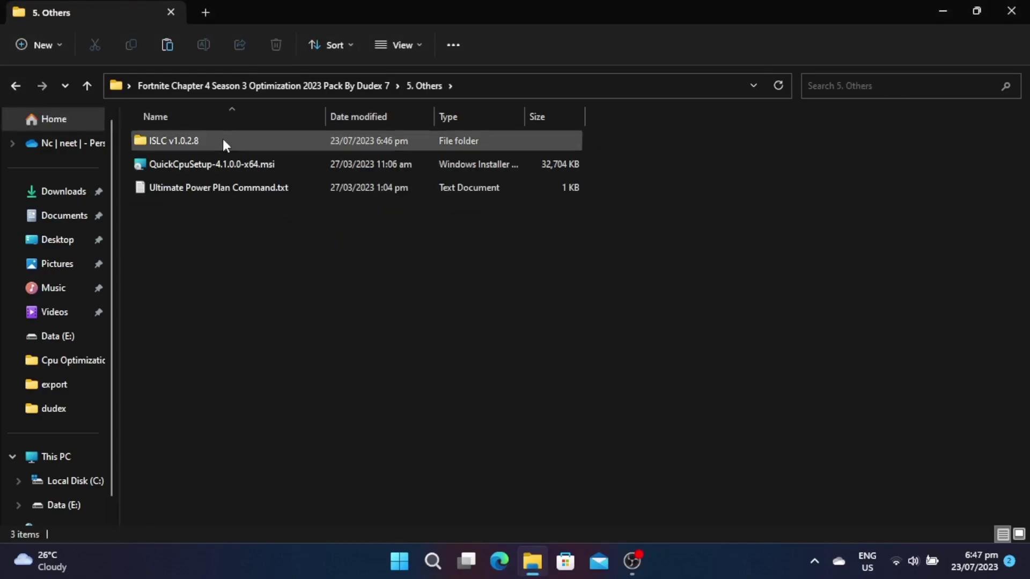
double_click(223, 139)
left_click(260, 143)
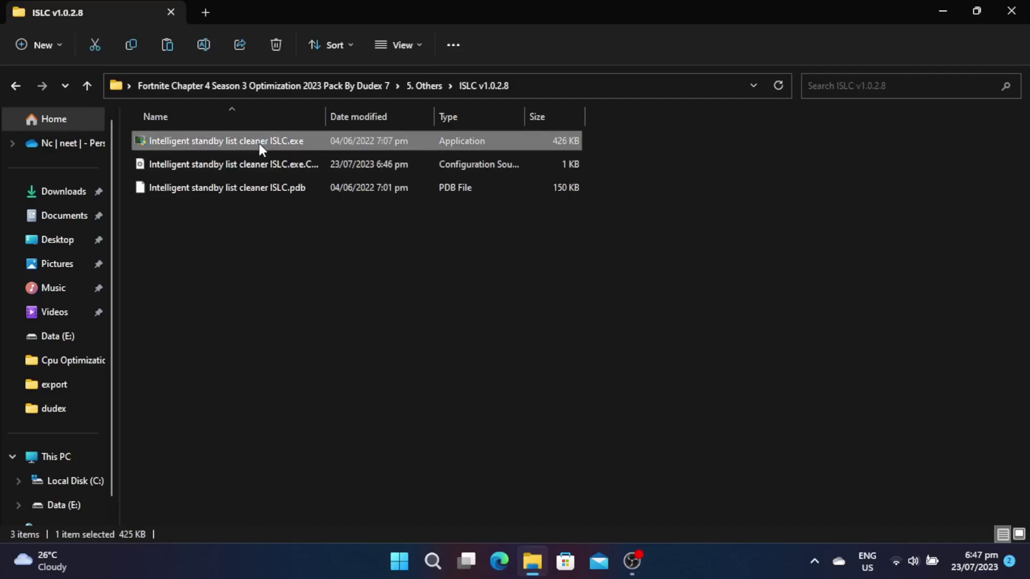
double_click(259, 143)
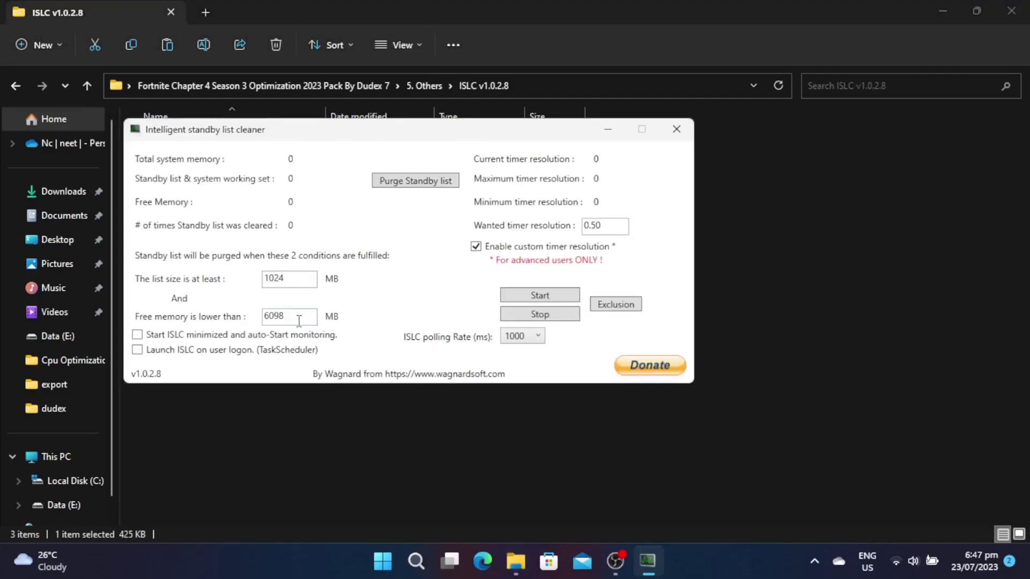
Set the free memory limit to 6098 MB and the wanted timer resolution to 0.50, keeping custom timer resolution enabled.
key("BackSpace")
key("BackSpace")
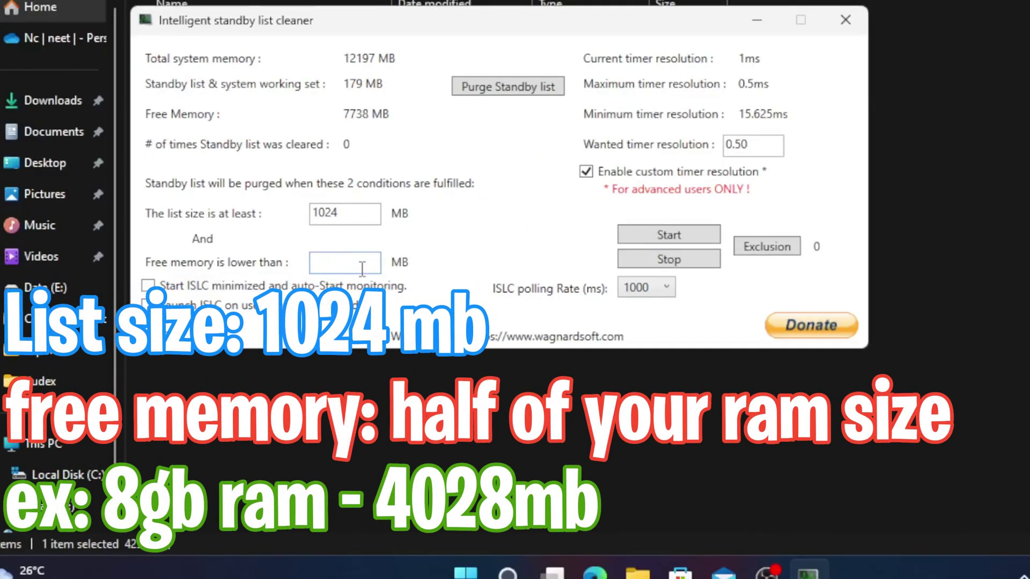
type("6098")
left_click_drag(751, 149, 680, 145)
key("BackSpace")
type("0.0")
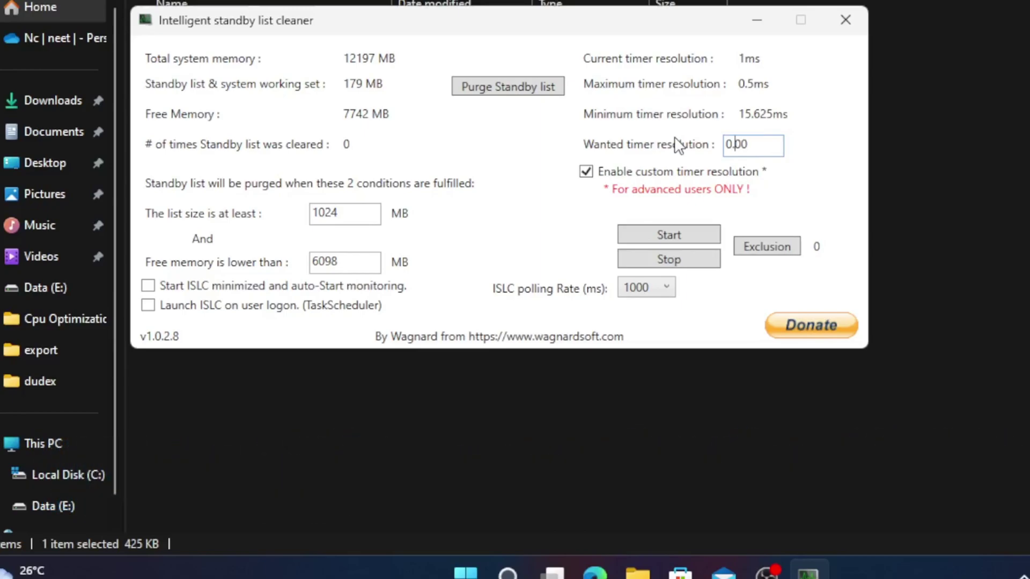
left_click(586, 172)
left_click(586, 172)
Start the standby list cleaner with an ISLC polling rate of 1000 ms and close its window.
left_click(635, 287)
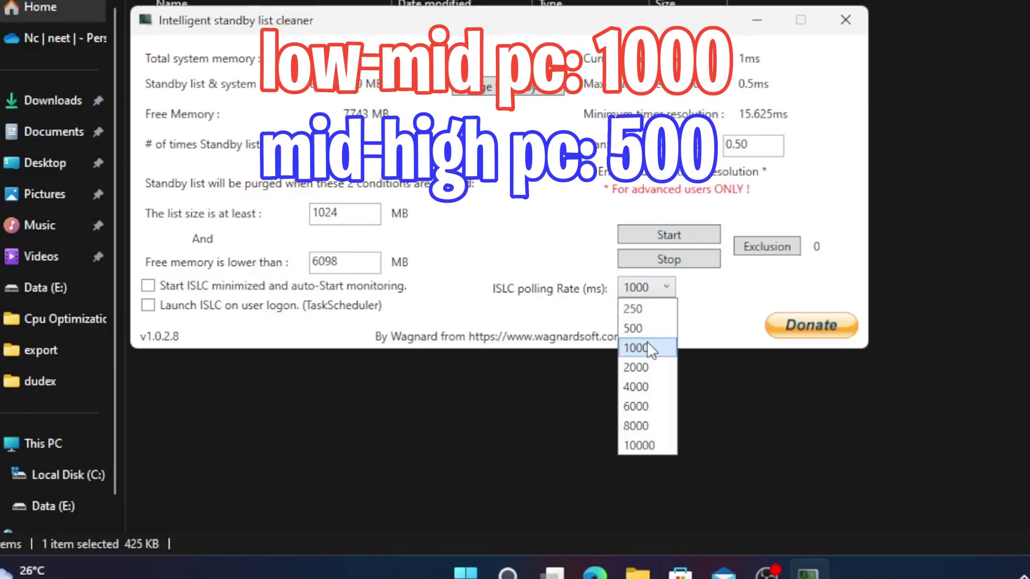
left_click(647, 346)
left_click(646, 287)
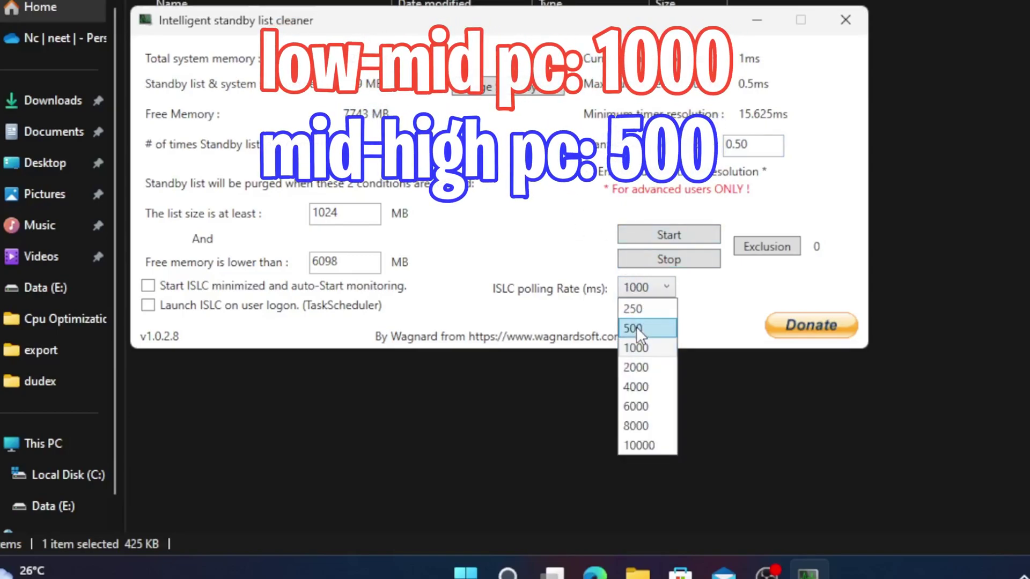
left_click(636, 328)
left_click(650, 291)
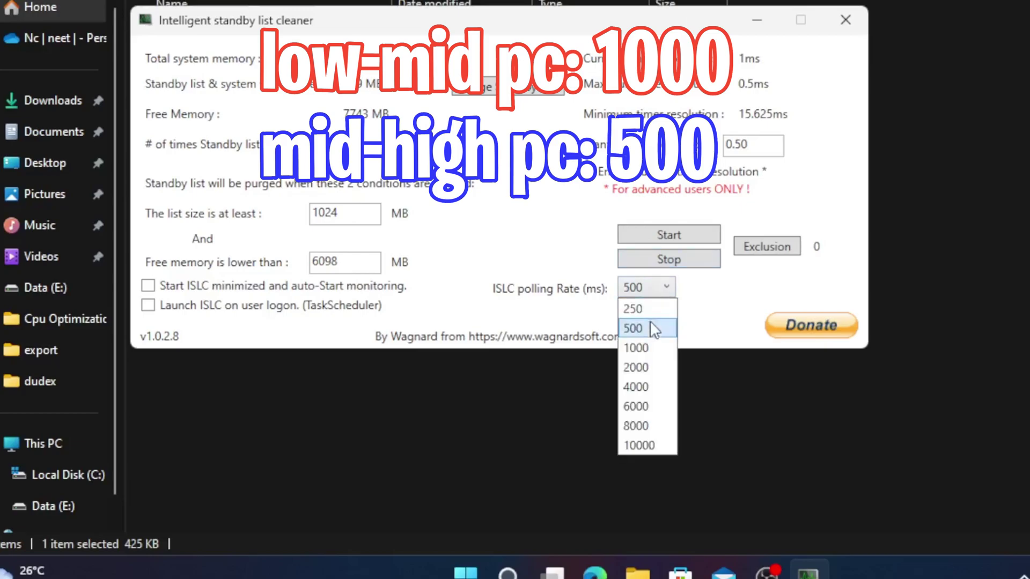
left_click(638, 347)
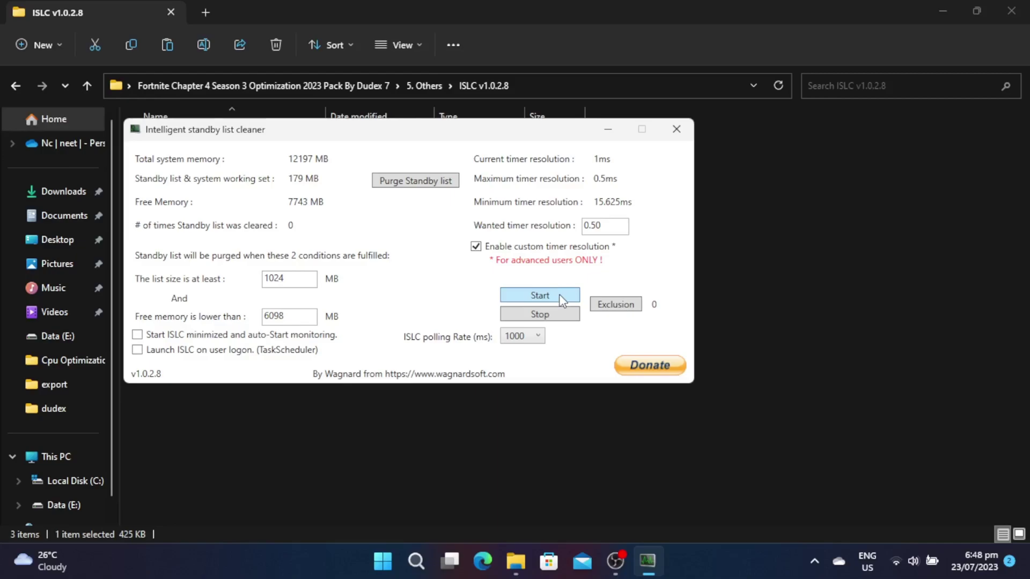
left_click(561, 300)
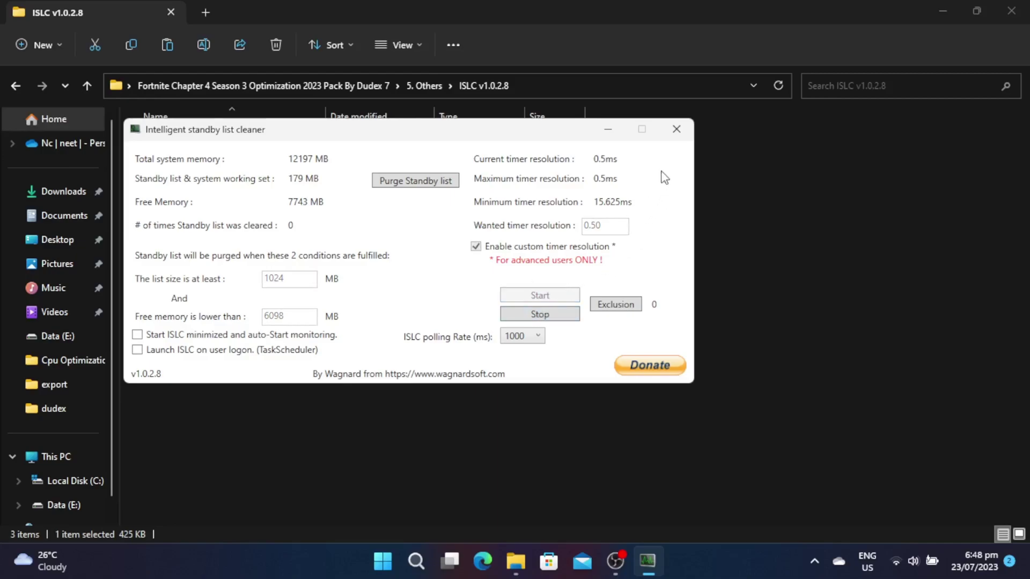
left_click(676, 131)
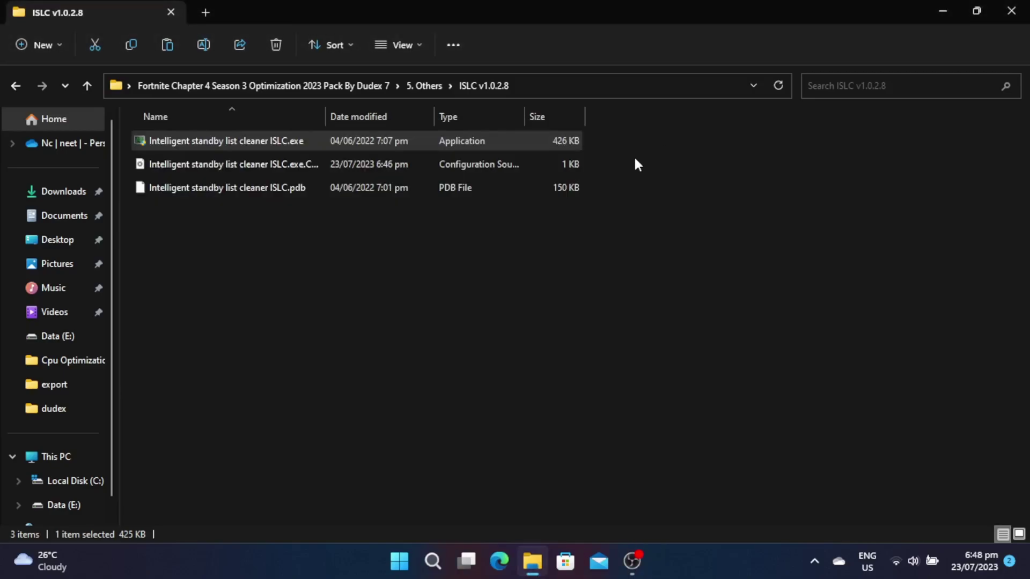
Install Quick CPU from QuickCpuSetup-4.1.0.0-x64.msi in the 5. Others folder and launch it when setup completes.
left_click(16, 86)
double_click(163, 162)
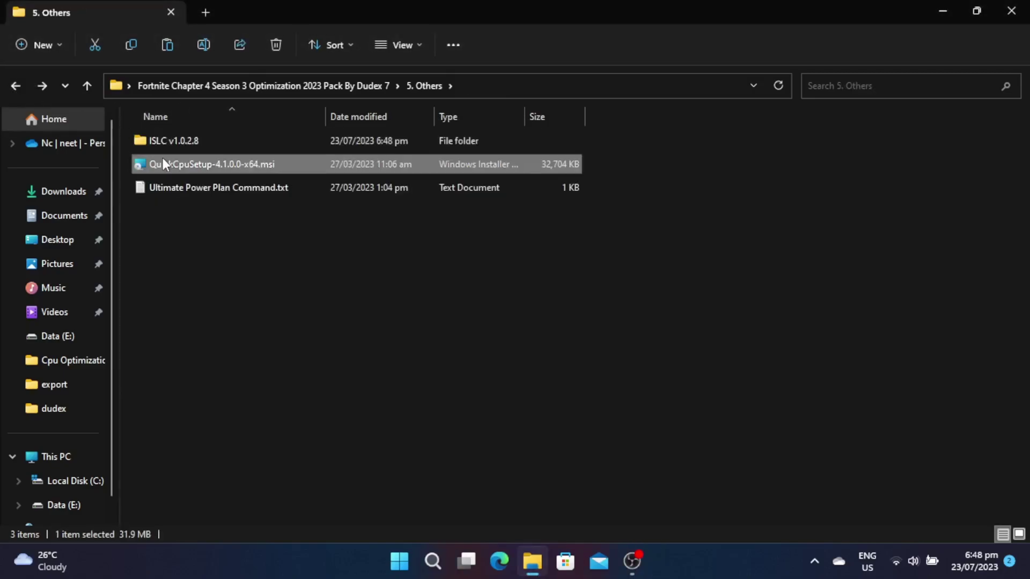
left_click(591, 397)
left_click(353, 361)
left_click(590, 397)
left_click(590, 397)
left_click(584, 398)
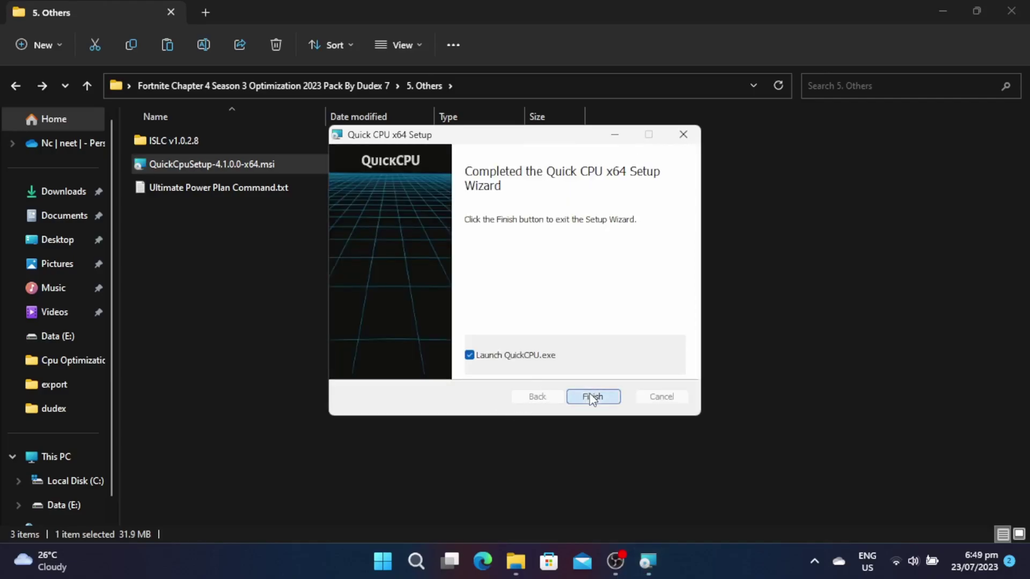
key("Return")
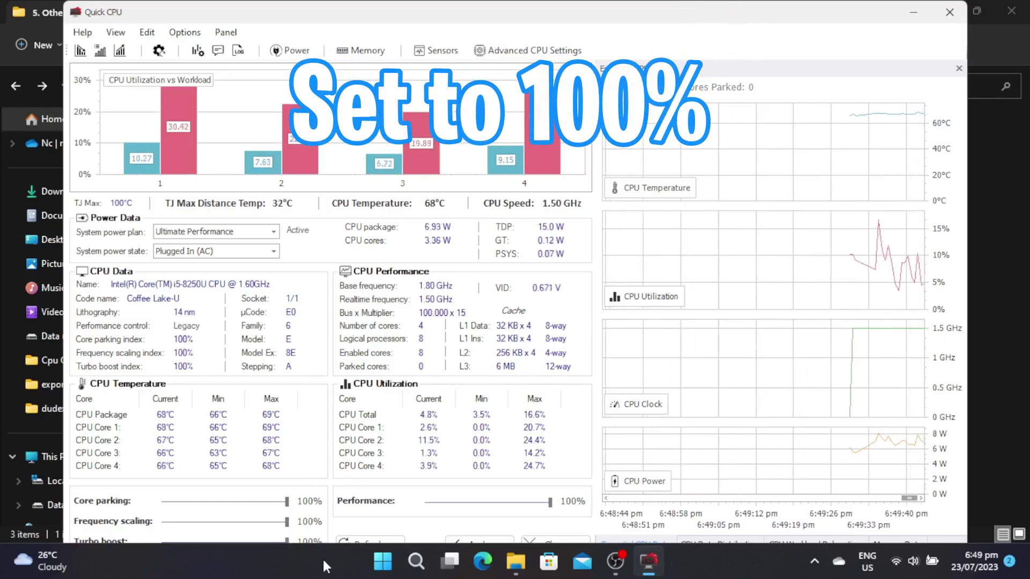
Apply core parking, frequency scaling, turbo boost and performance at 100% in Quick CPU, and close the program.
left_click_drag(803, 18, 792, 10)
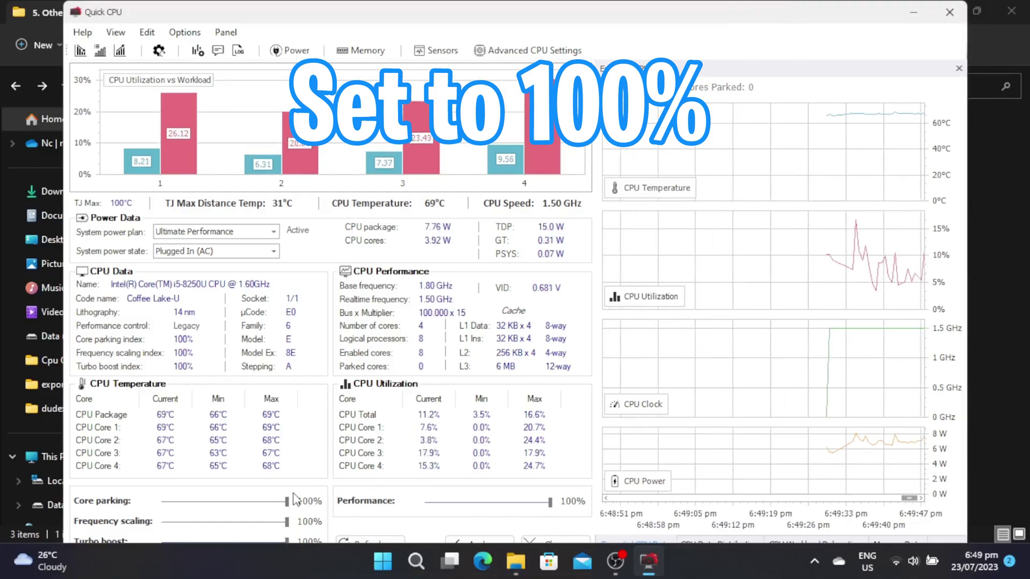
left_click_drag(287, 502, 205, 503)
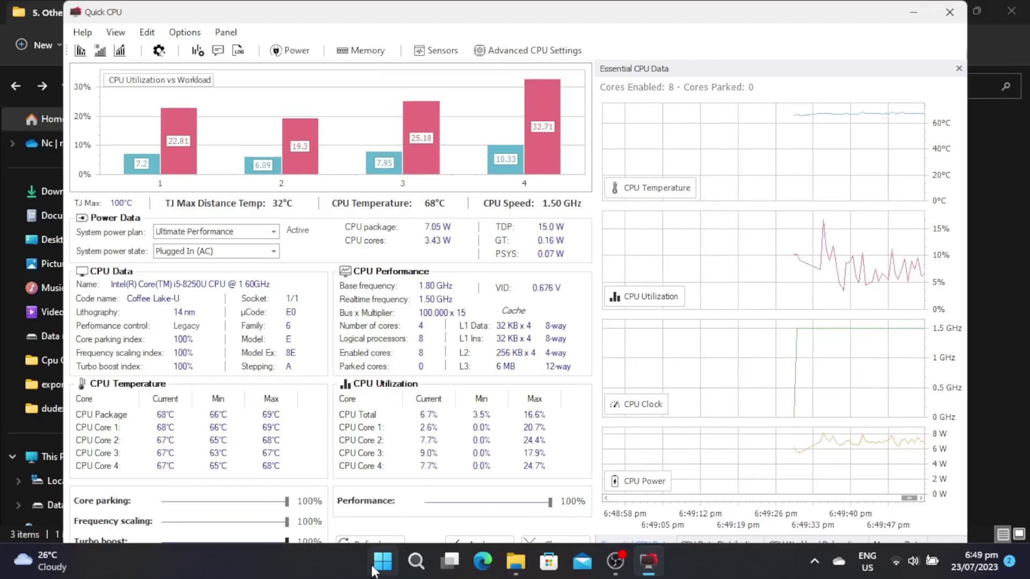
left_click(499, 543)
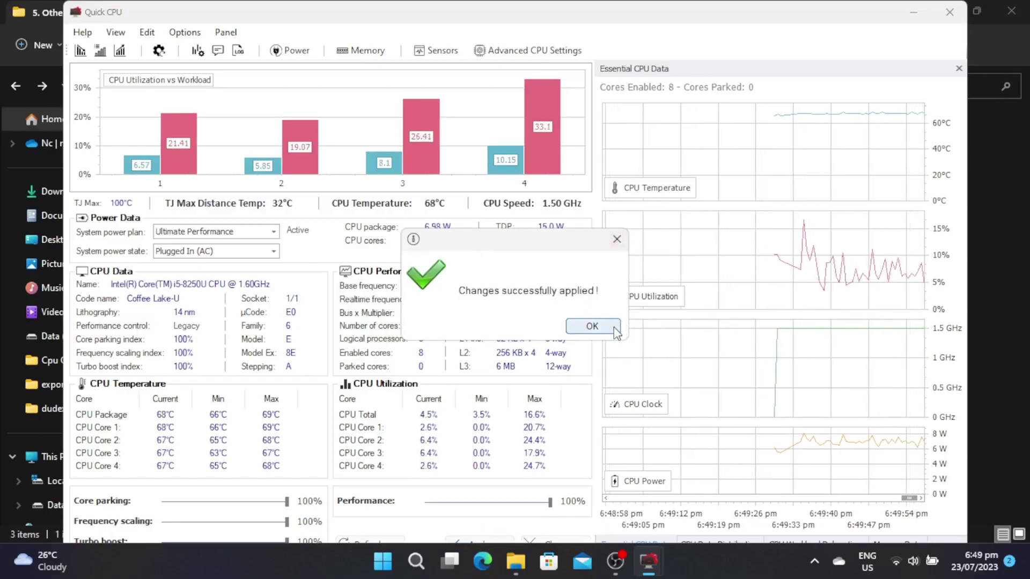
left_click(594, 327)
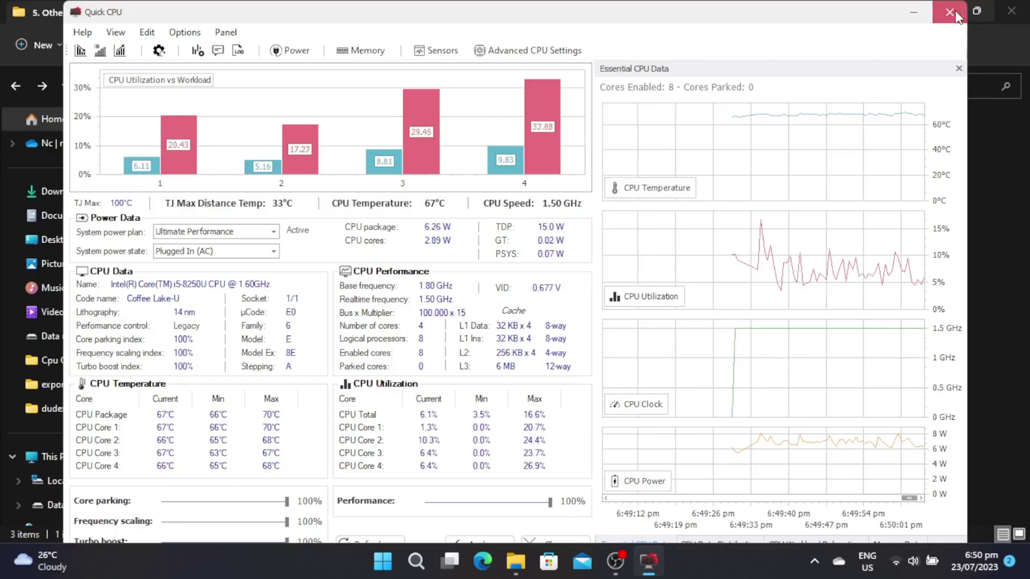
left_click(956, 15)
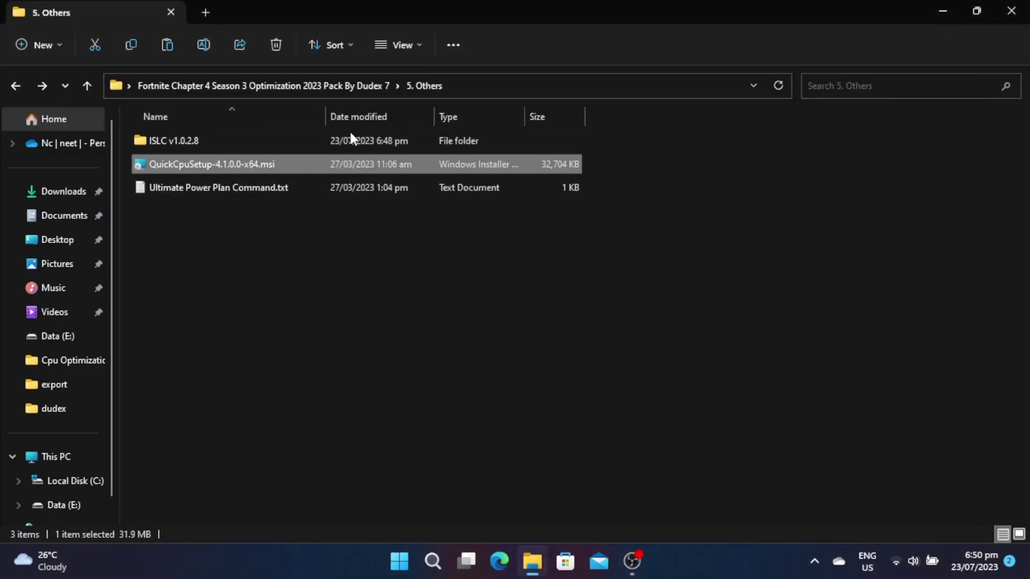
Copy the command powercfg -duplicatescheme e9a42b02-d5df-448d-aa00-03f14749eb61 from Ultimate Power Plan Command.txt.
double_click(361, 186)
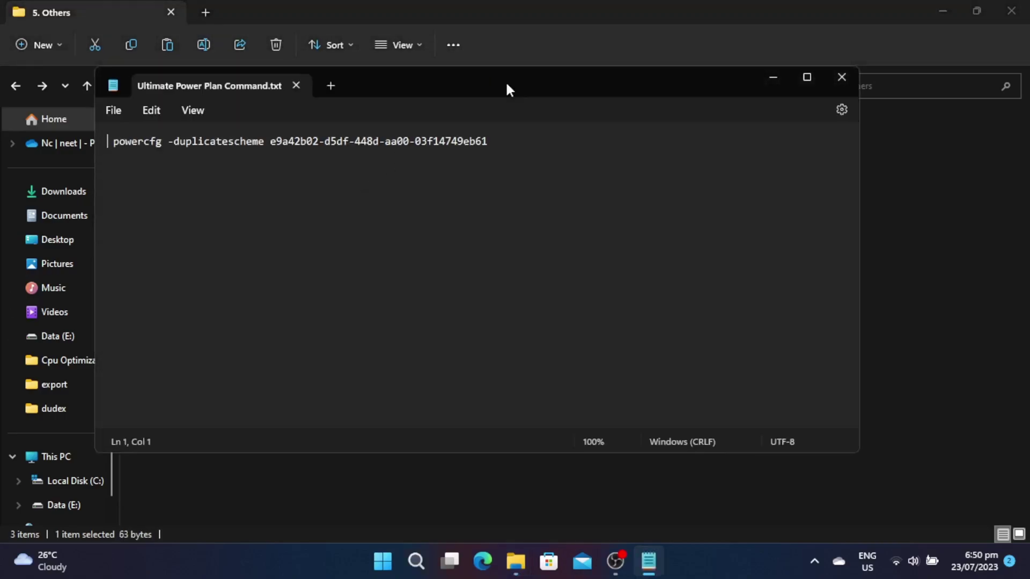
left_click_drag(513, 76, 527, 64)
left_click_drag(133, 125, 544, 133)
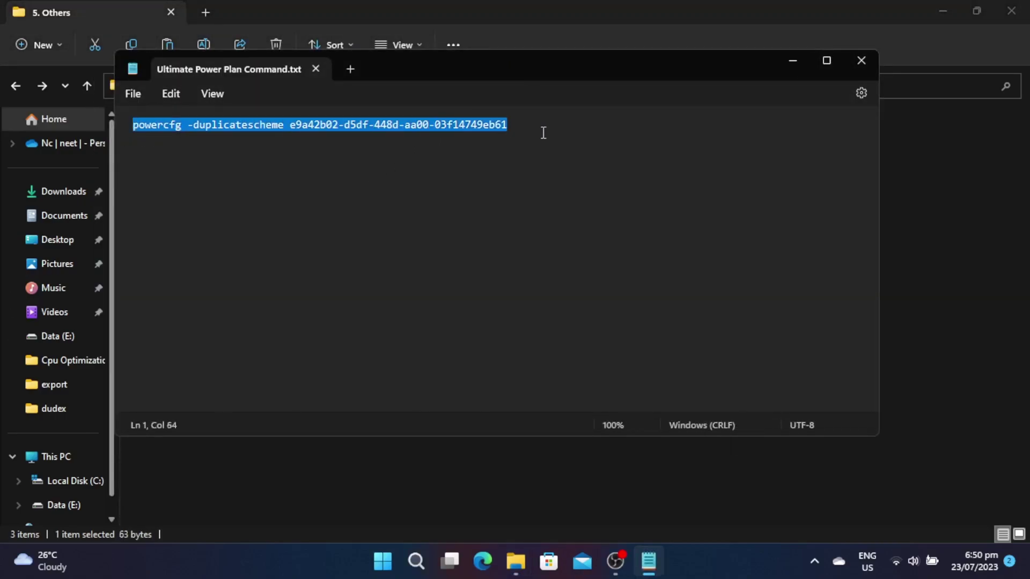
right_click(455, 127)
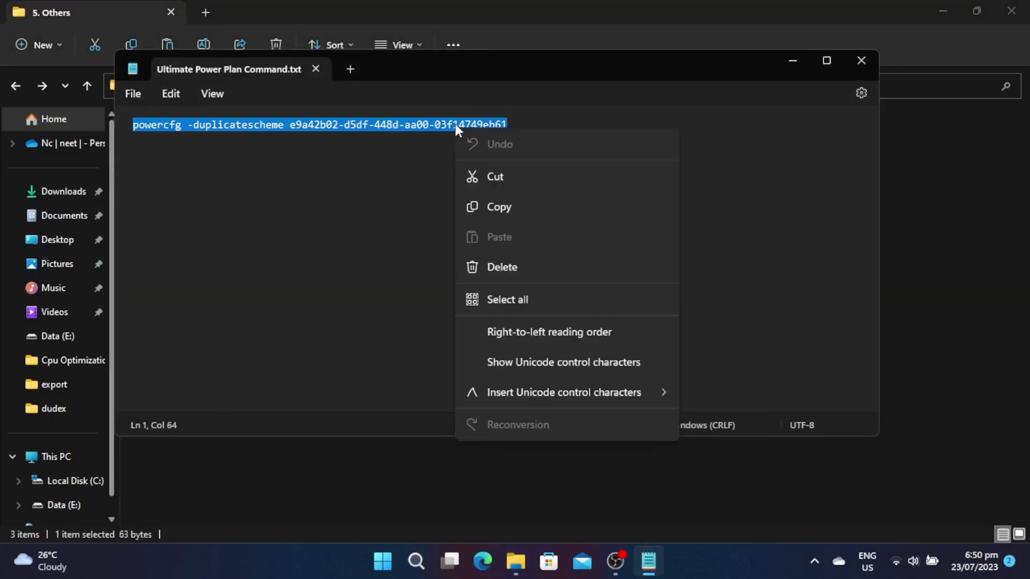
left_click(495, 199)
Run the copied command powercfg -duplicatescheme e9a42b02-d5df-448d-aa00-03f14749eb61 in Command Prompt, and close the prompt window.
key("super")
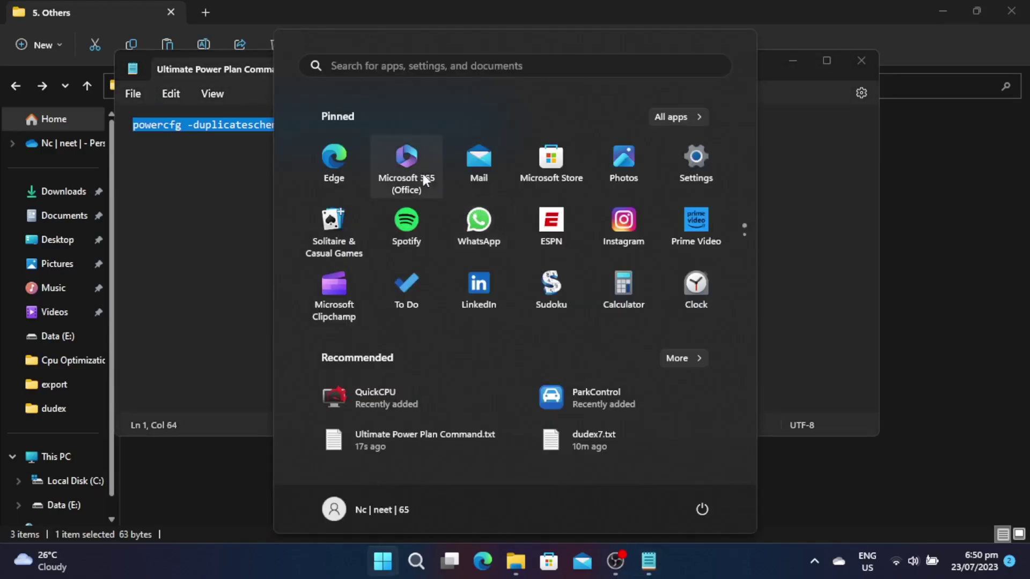
type("cmd")
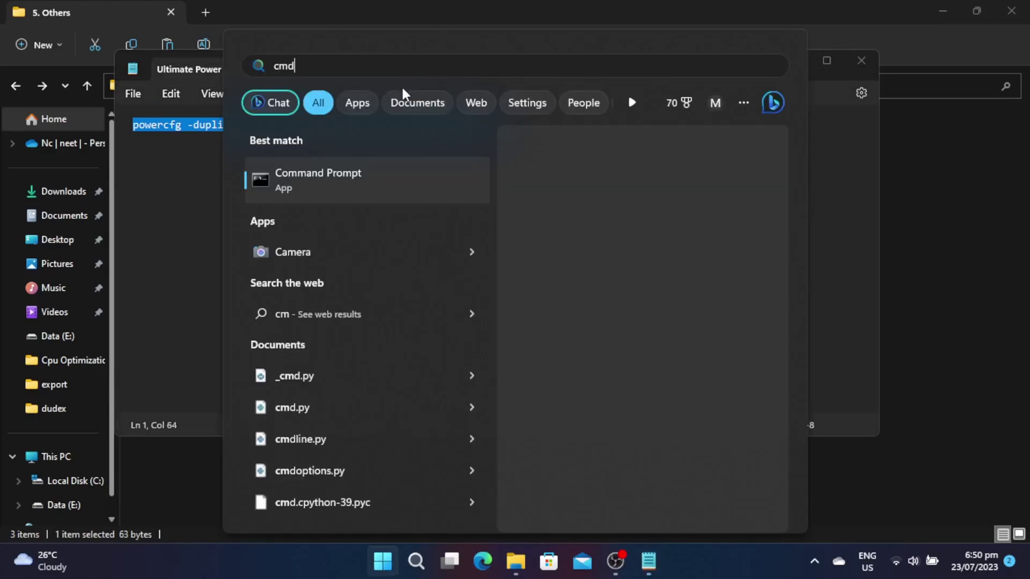
left_click(408, 188)
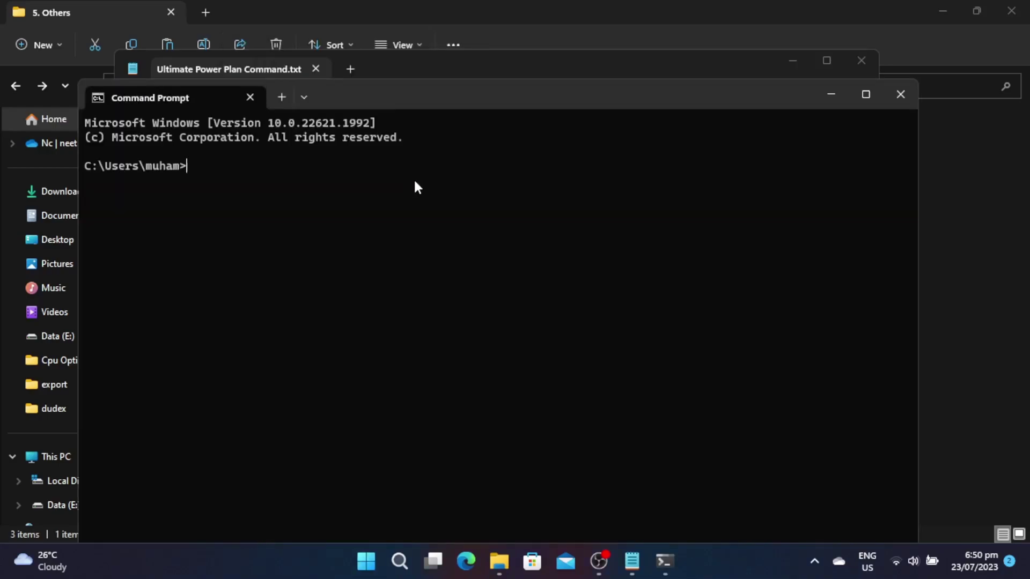
key("ctrl+v")
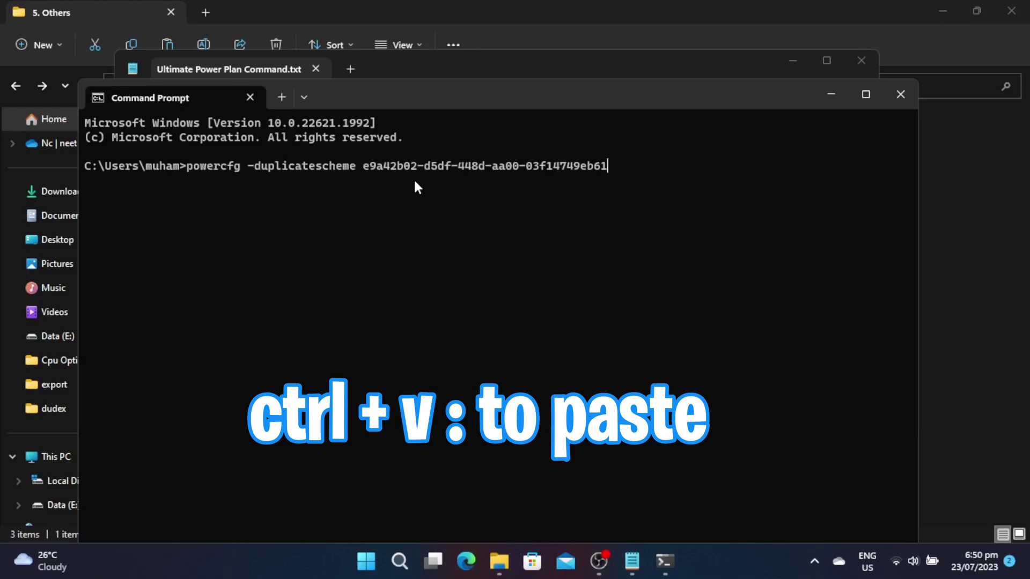
key("Return")
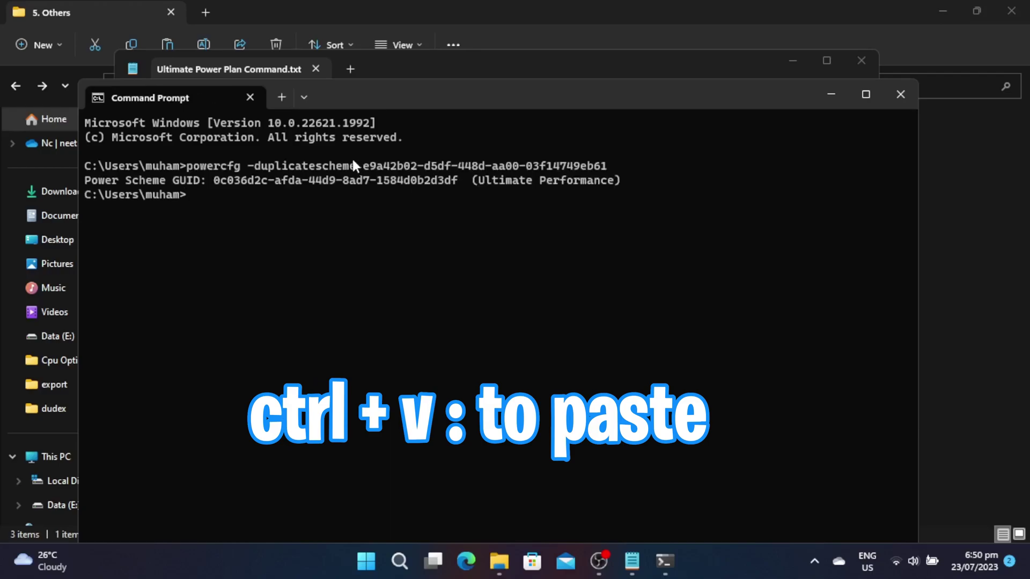
left_click(899, 98)
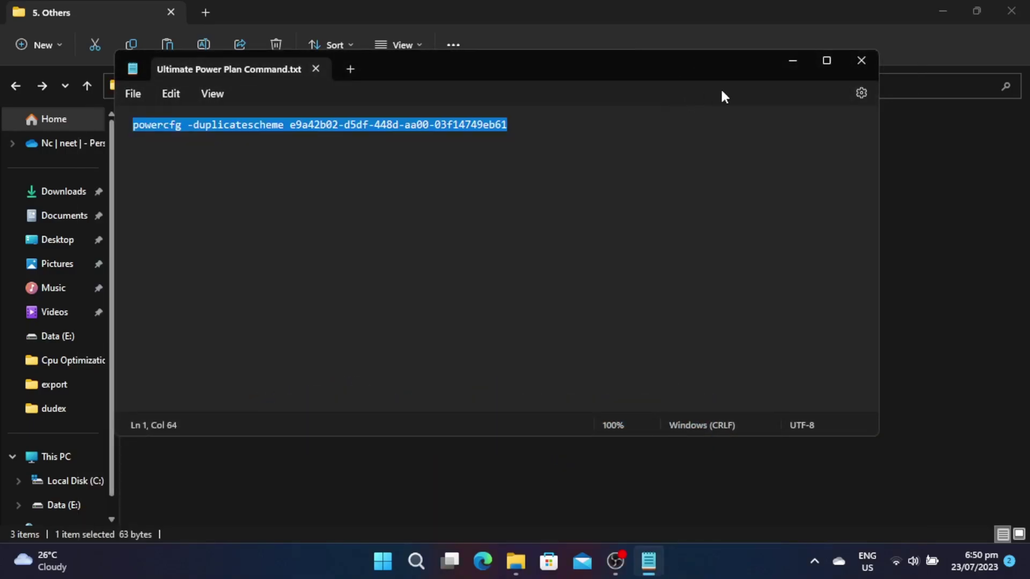
Search Windows for "power" to find the power plan settings.
key("super")
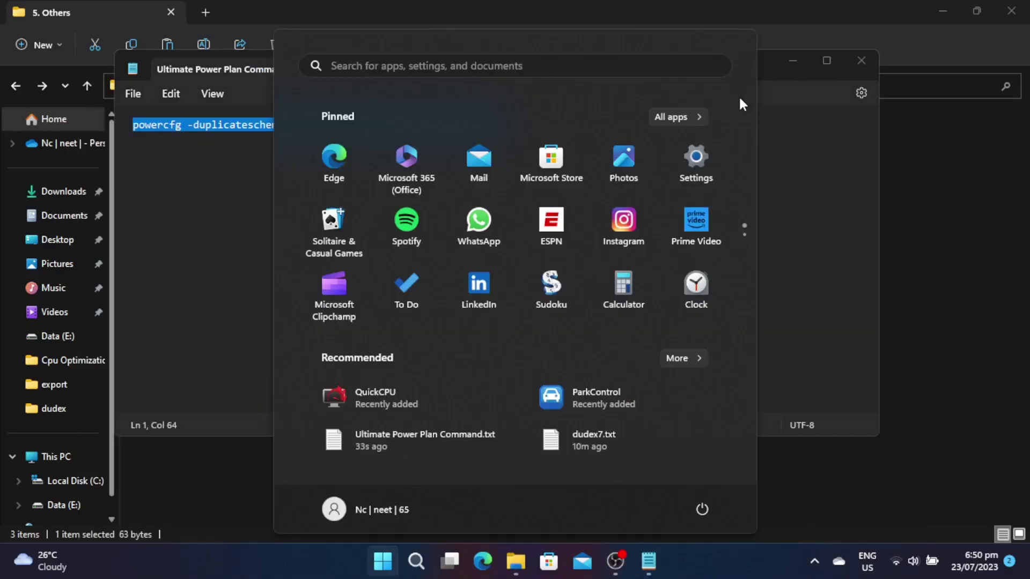
type("power")
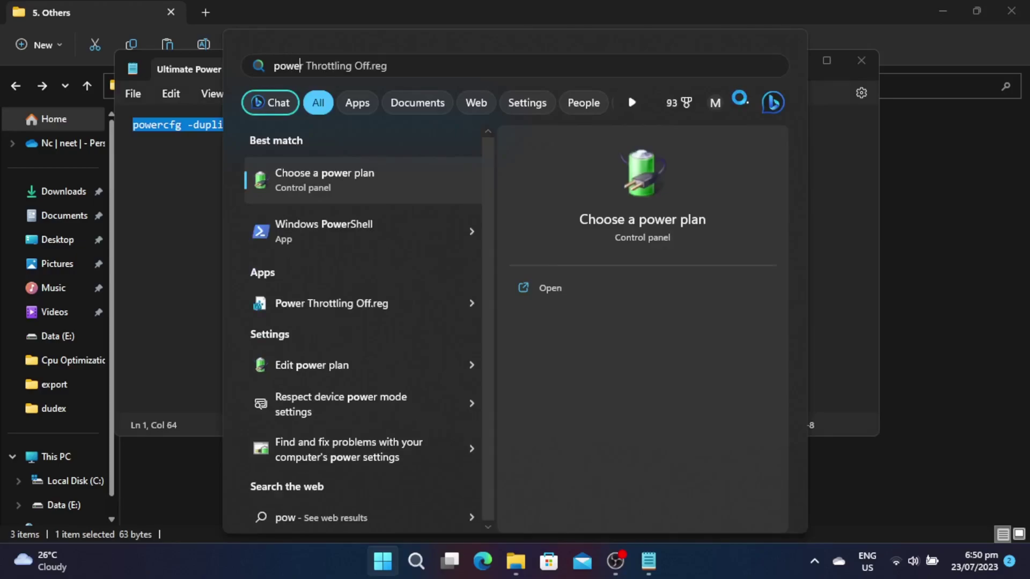
key("BackSpace")
key("BackSpace")
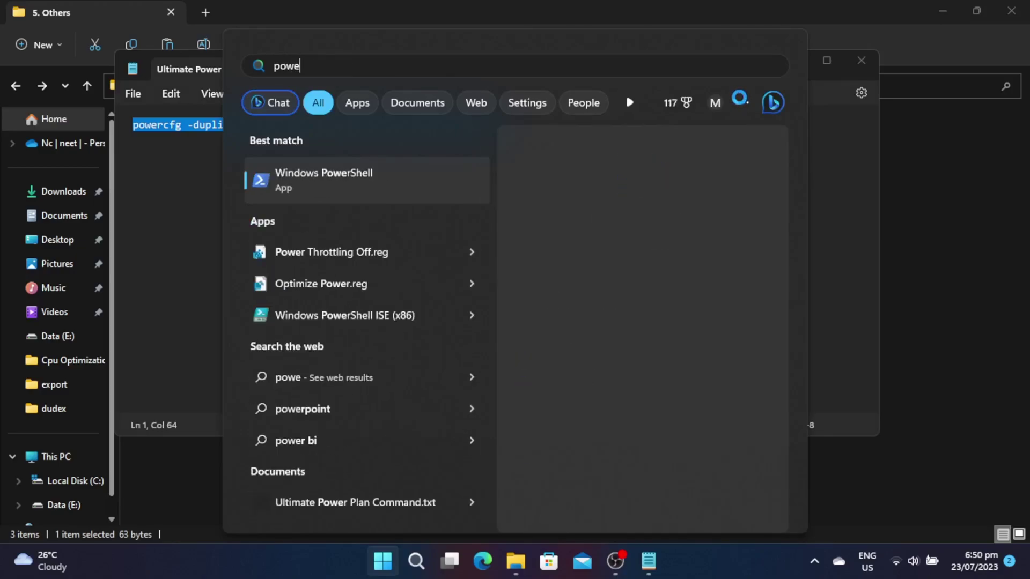